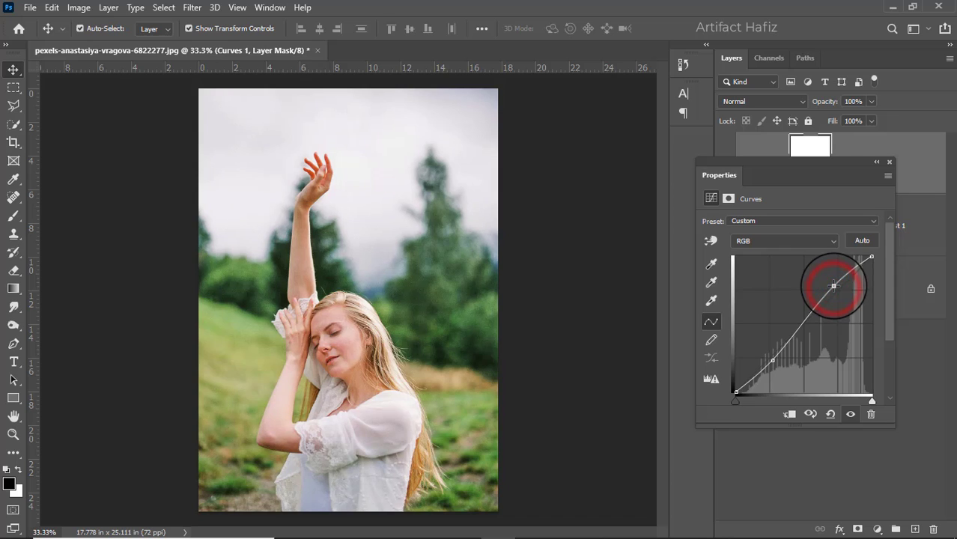
- Shift the highlight point of the RGB curve slightly up, compare Curves 1 on and off, and set its blend mode to Luminosity
drag(834, 285, 844, 276)
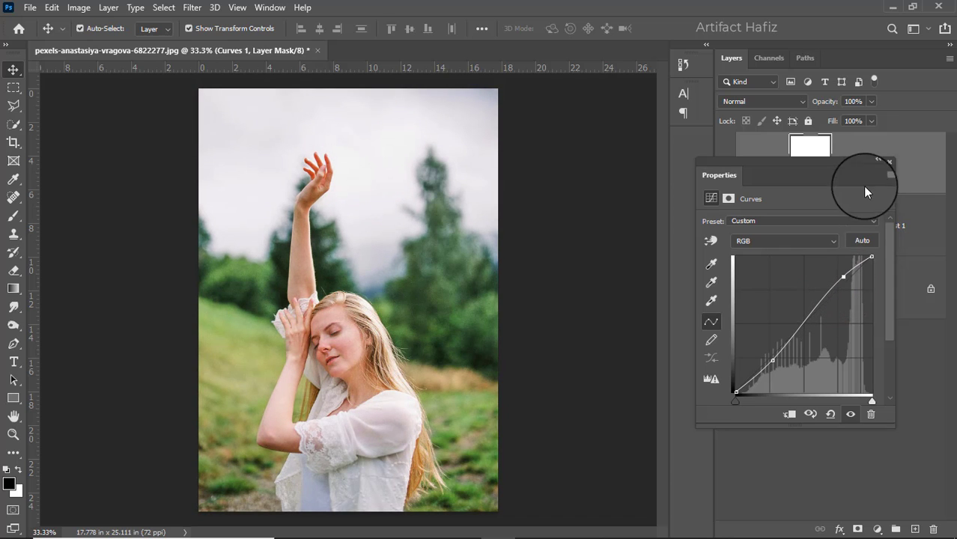
click(891, 163)
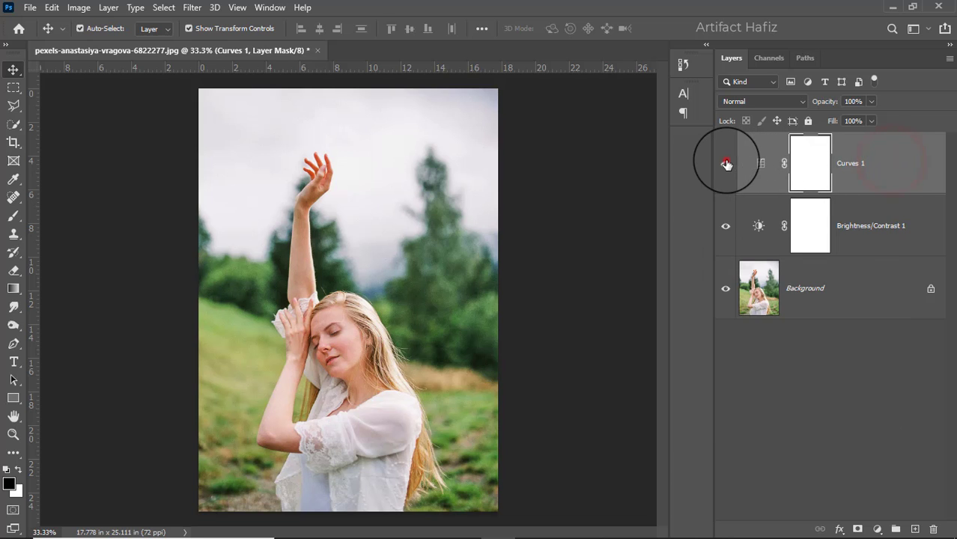
click(726, 163)
click(726, 164)
click(726, 164)
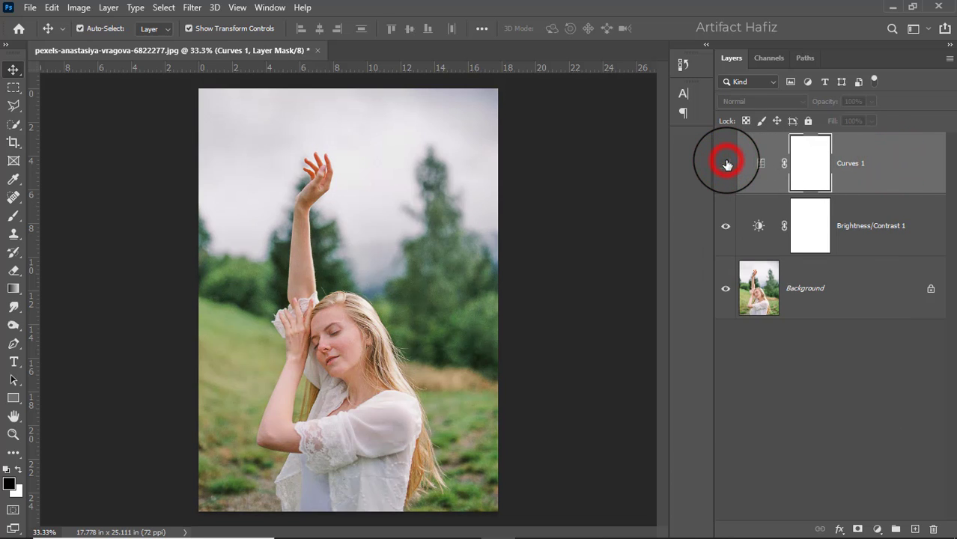
click(726, 164)
click(750, 103)
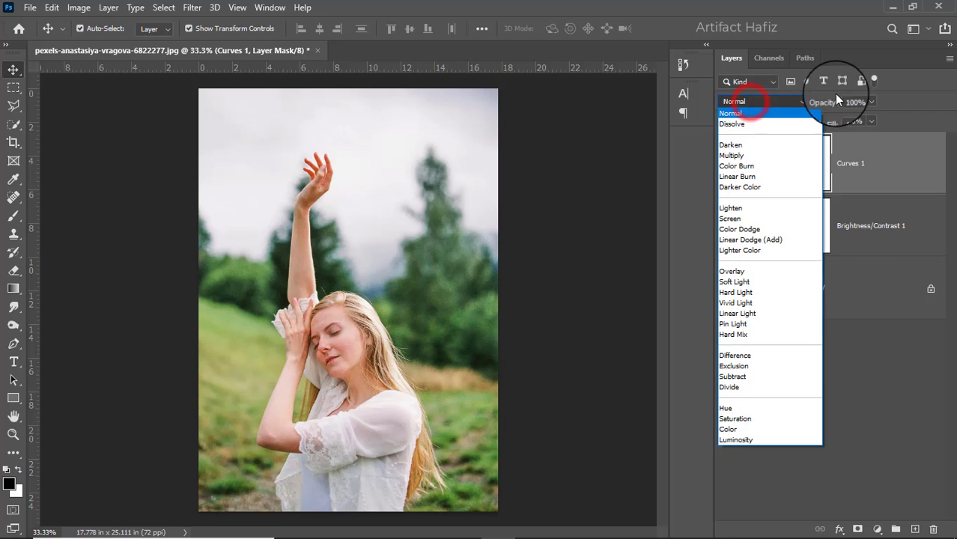
click(725, 440)
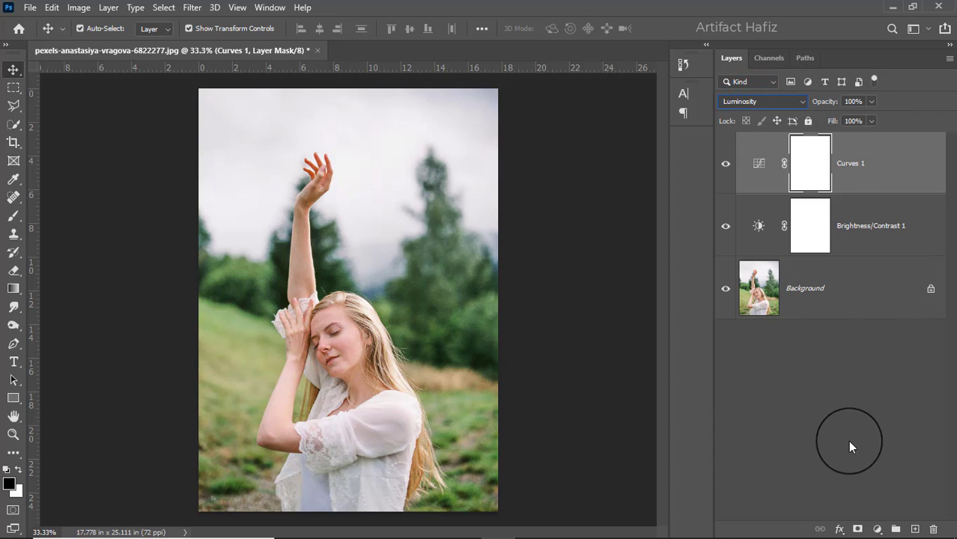
- Add a Levels adjustment layer above Curves 1 and set its black input level to 2
click(878, 529)
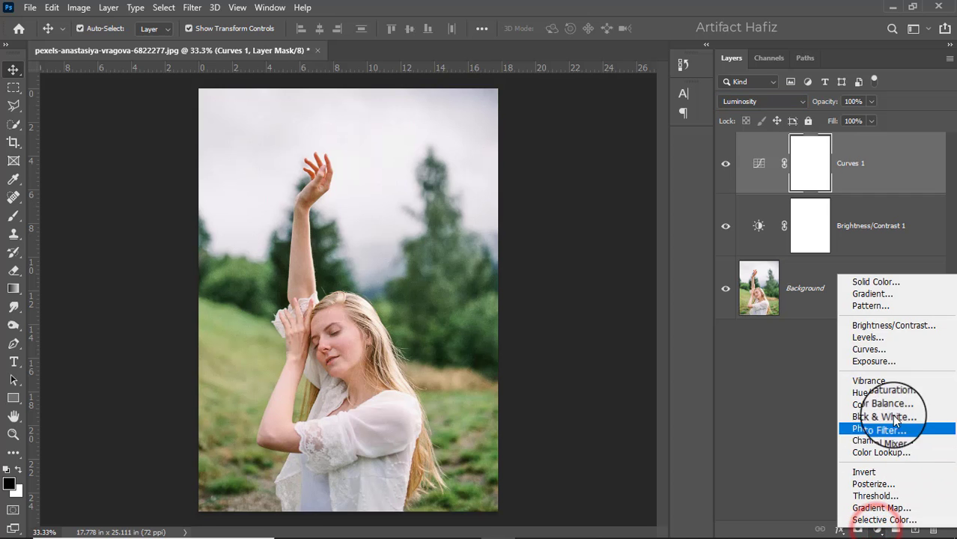
click(896, 343)
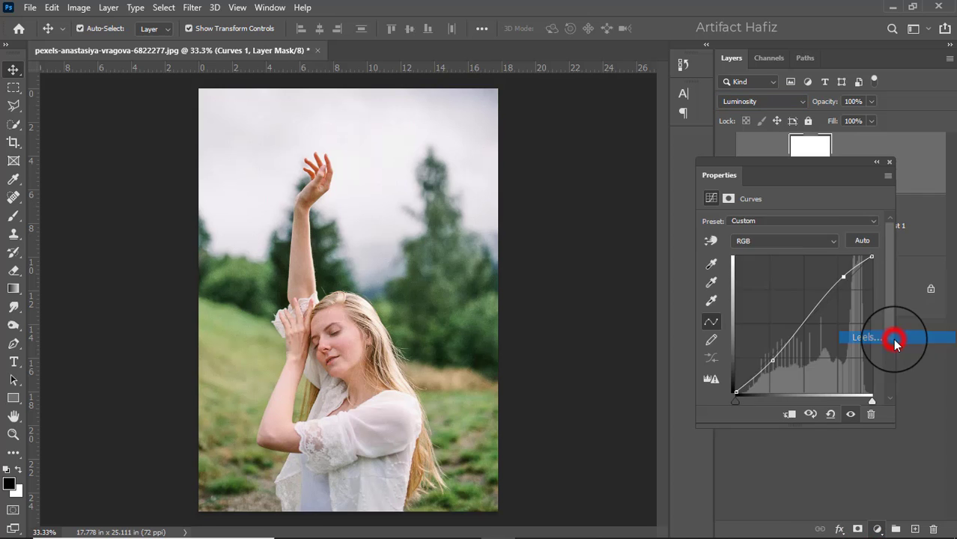
drag(724, 328, 727, 327)
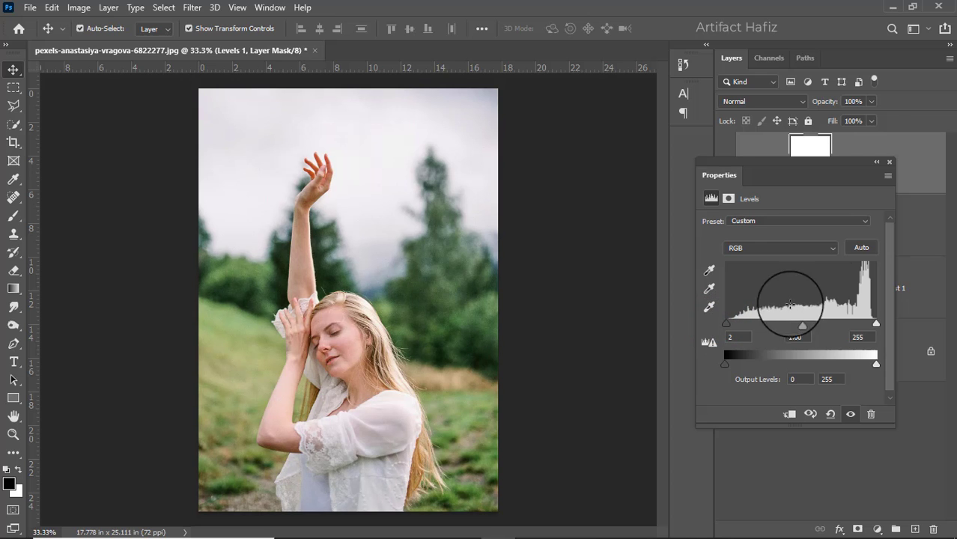
click(889, 161)
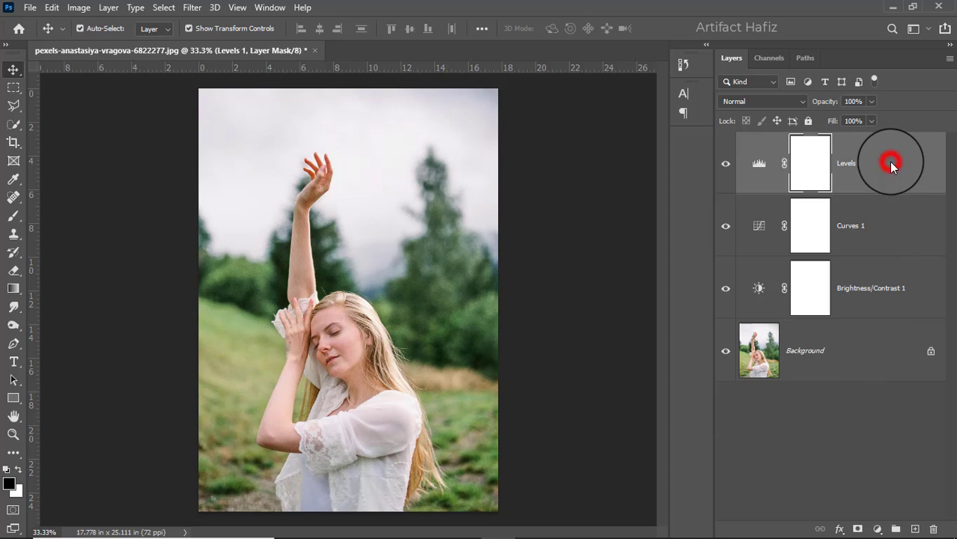
- Add a Color Lookup adjustment layer with the FallColors.look 3D LUT and compare the photo with and without it
click(878, 529)
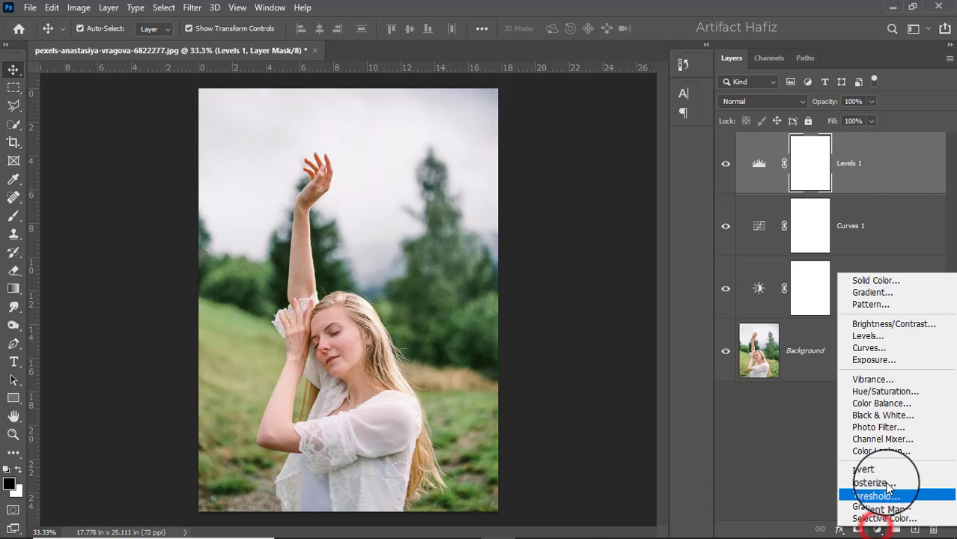
click(885, 451)
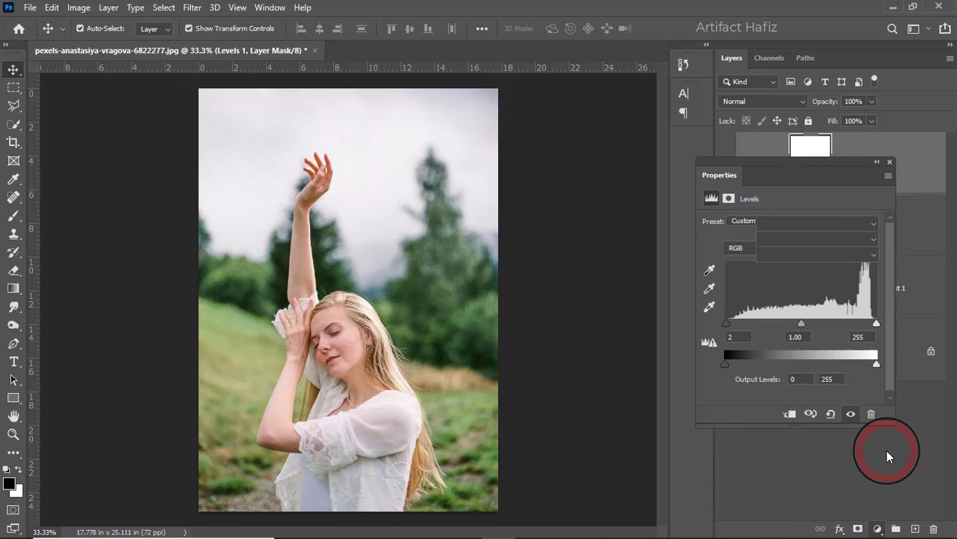
click(791, 223)
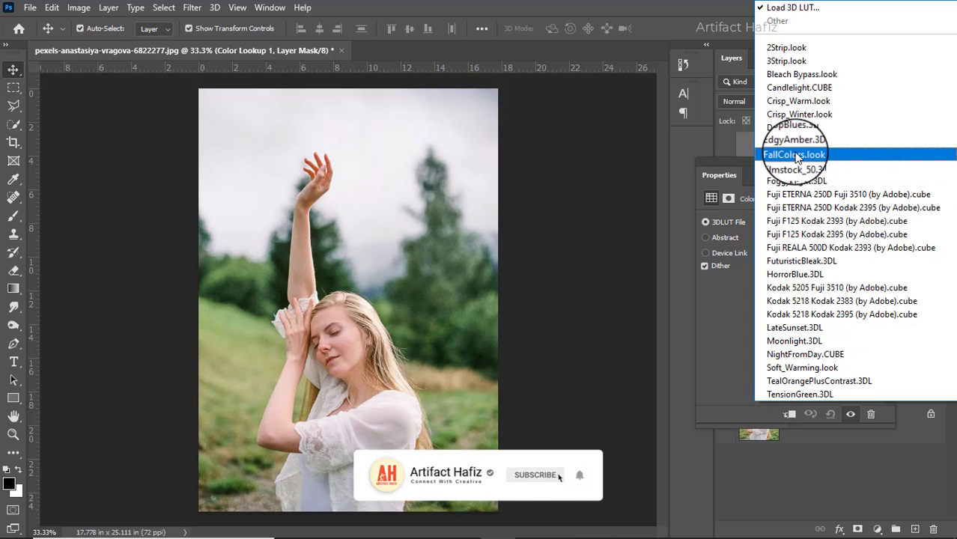
click(800, 155)
click(796, 222)
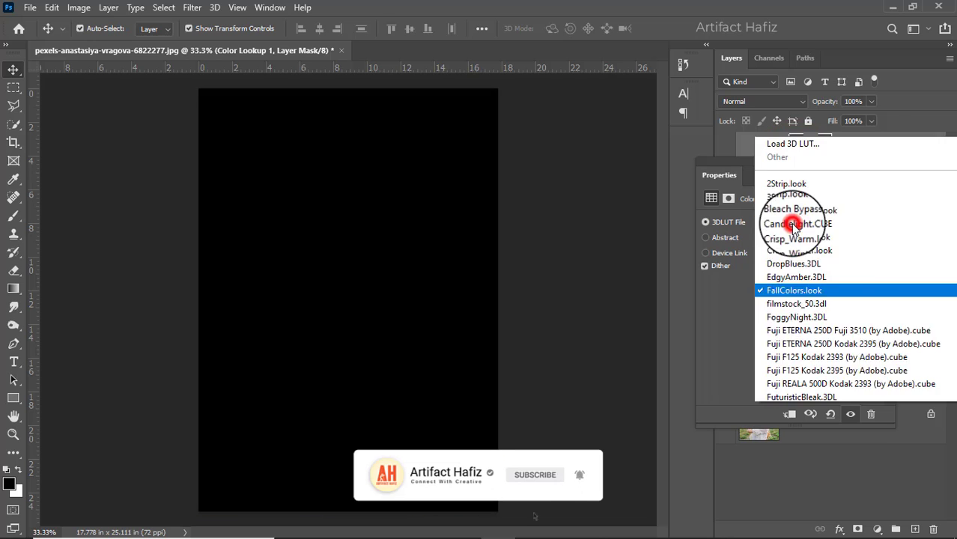
click(803, 156)
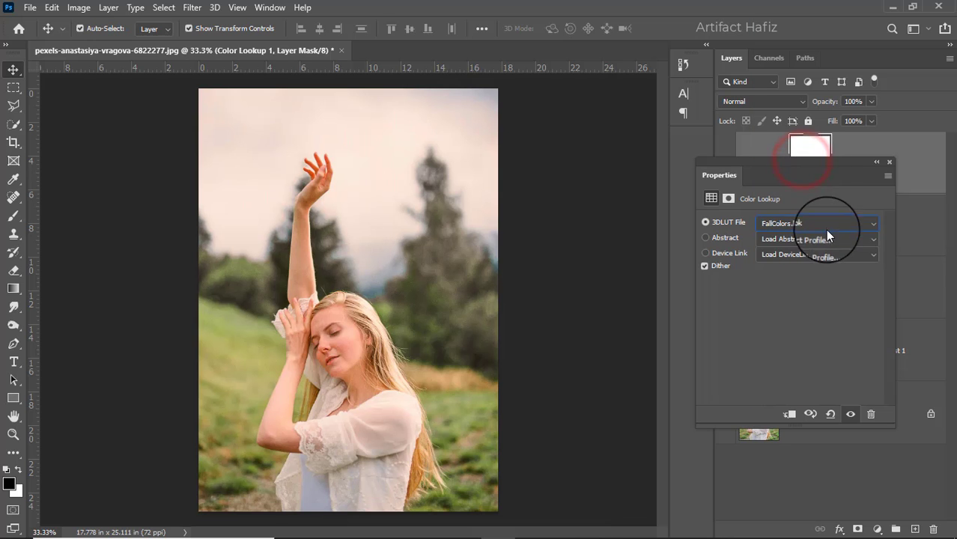
click(888, 161)
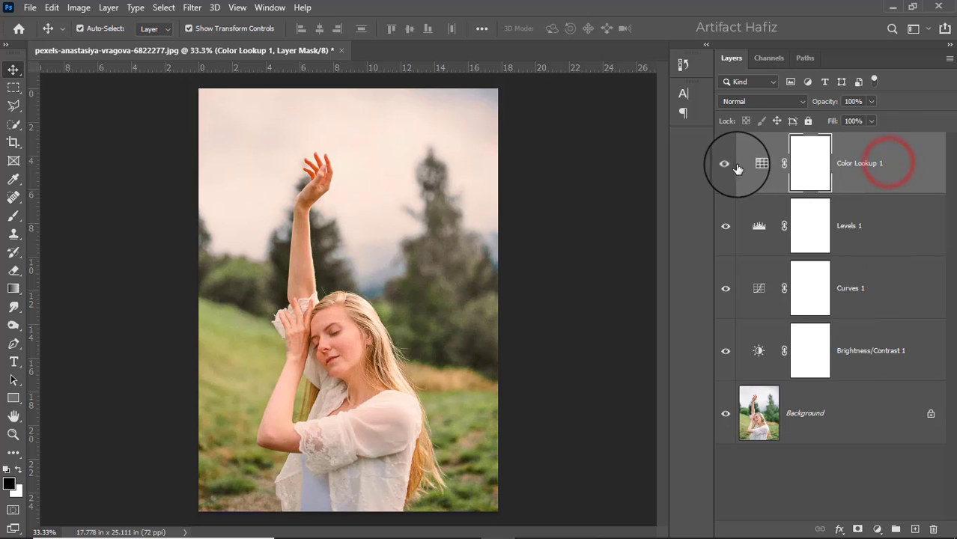
click(728, 165)
click(727, 165)
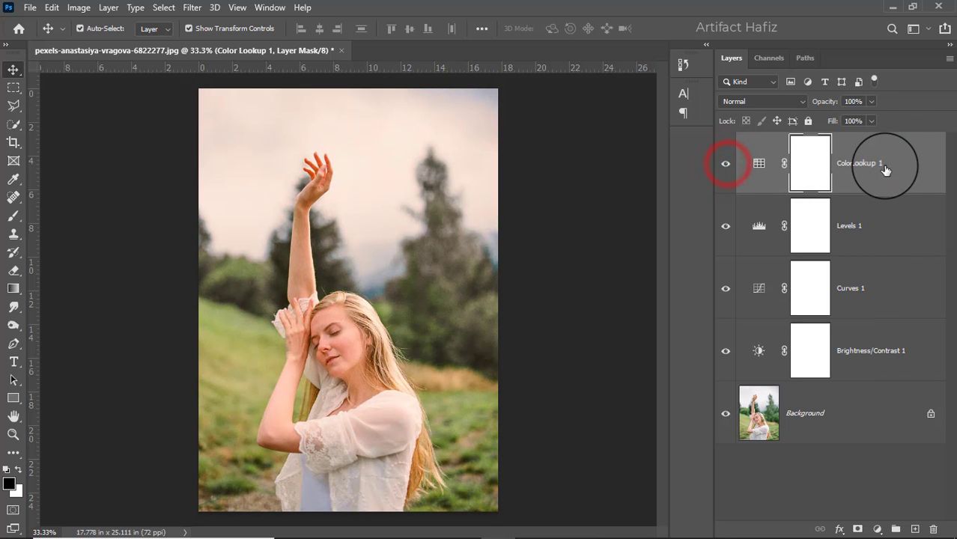
- Reduce the opacity of the Color Lookup 1 layer to 10%
click(779, 141)
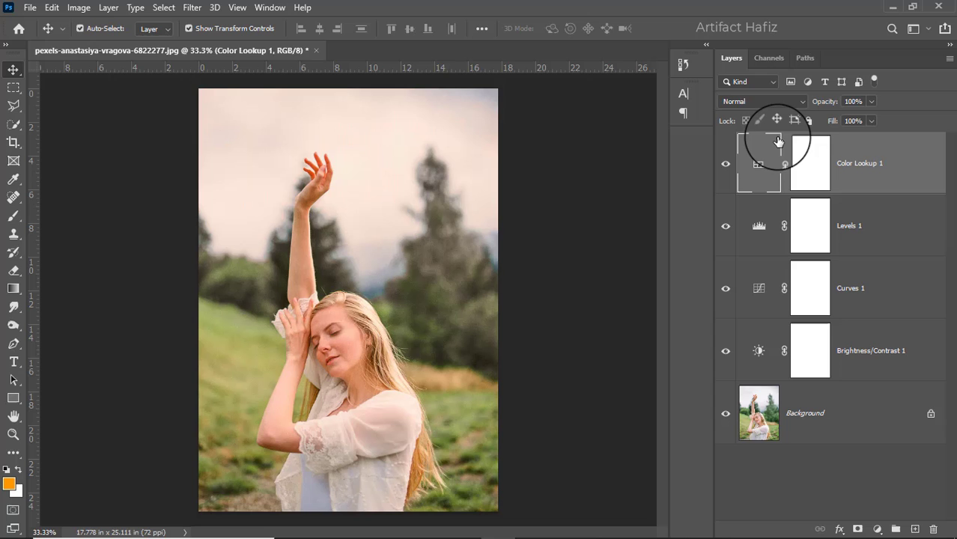
click(868, 102)
drag(874, 118, 815, 120)
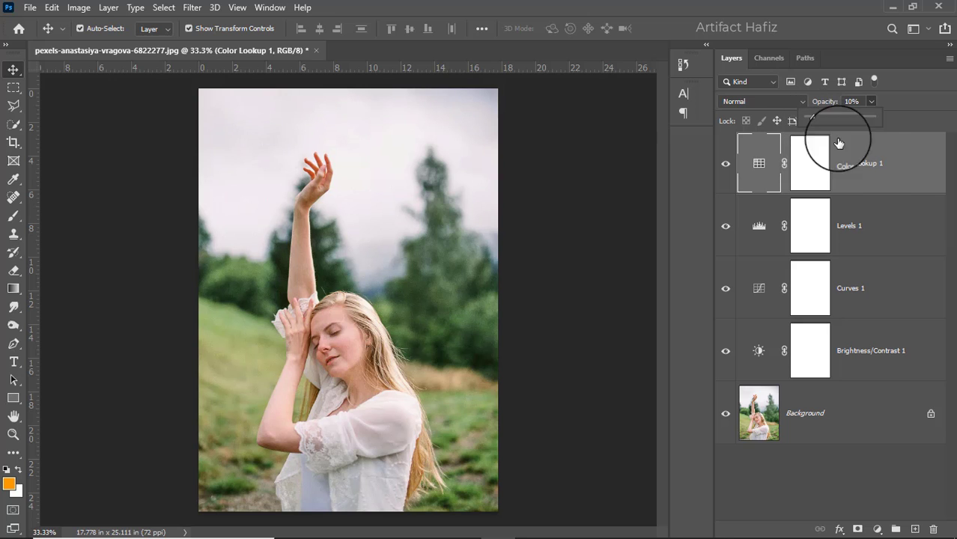
click(884, 171)
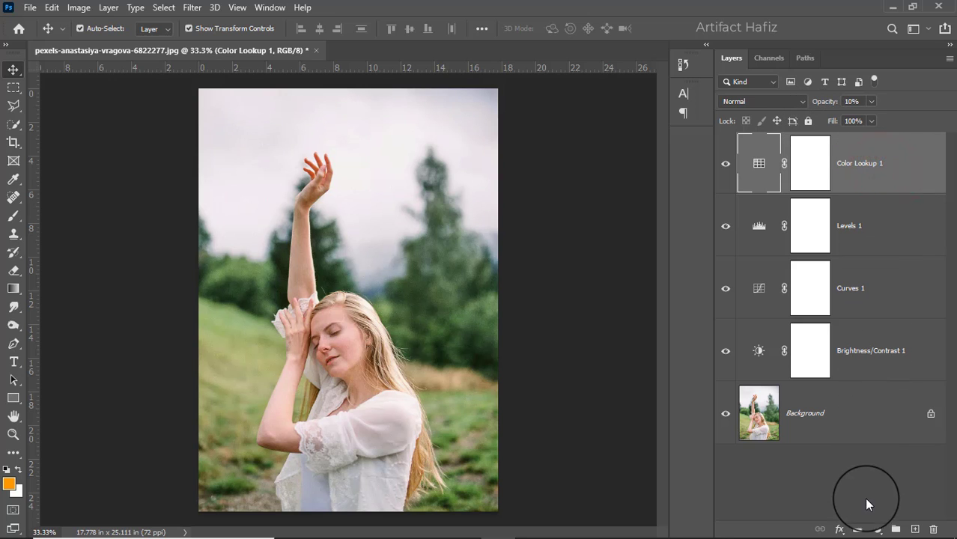
- Add a Selective Color adjustment layer and set the Reds to Cyan -7, Magenta +2, Yellow +5 and Black +6
click(875, 530)
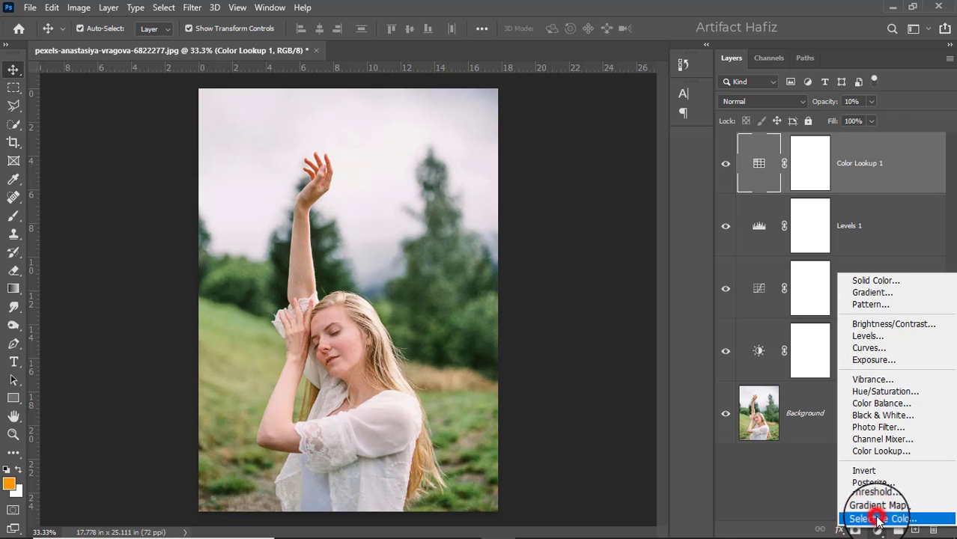
click(877, 522)
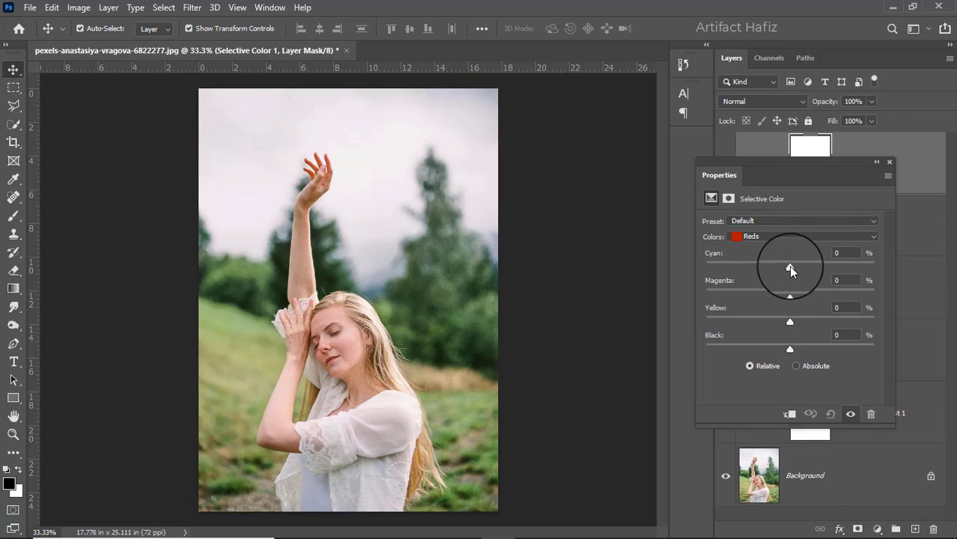
drag(790, 267, 795, 362)
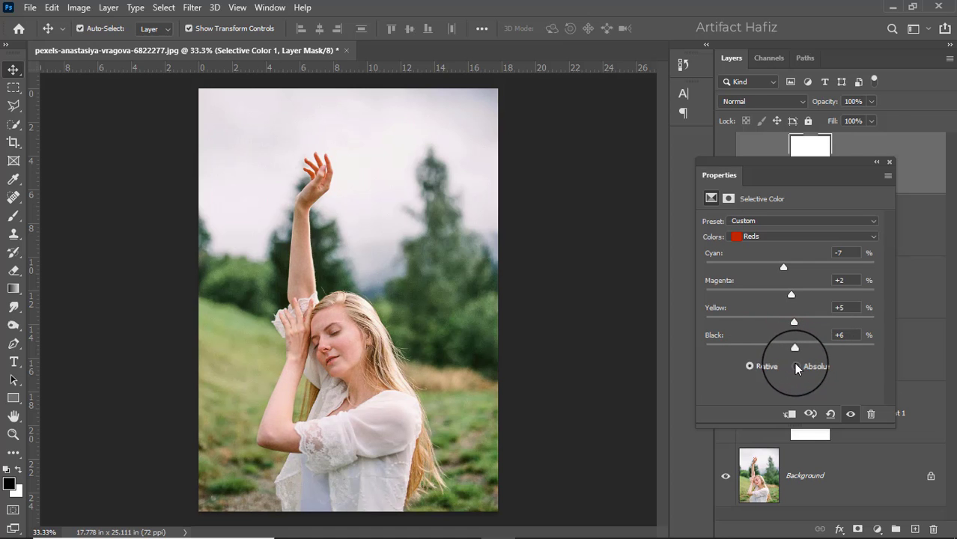
- Set the Yellows of the Selective Color adjustment to Cyan -6, Magenta +1, Yellow +34 and Black -7
click(773, 233)
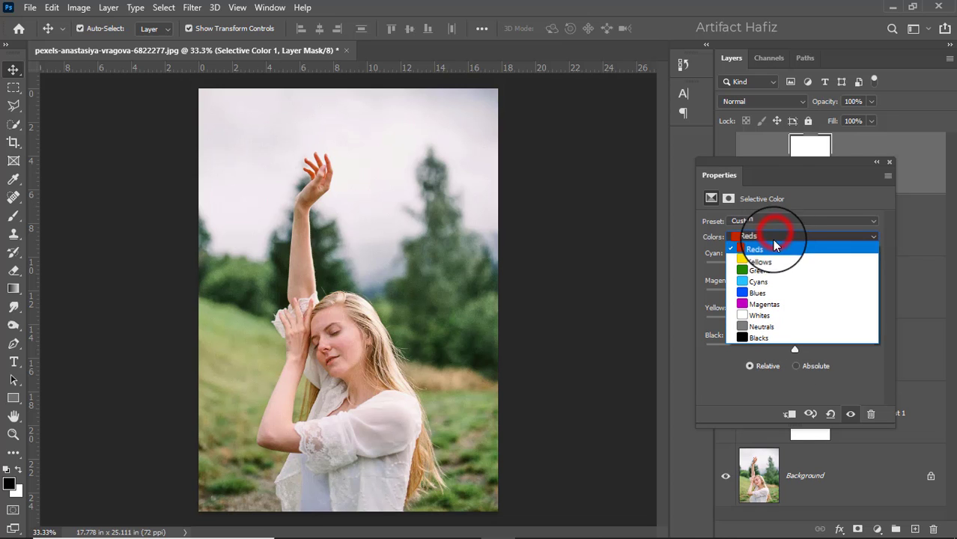
click(770, 260)
drag(789, 266, 785, 350)
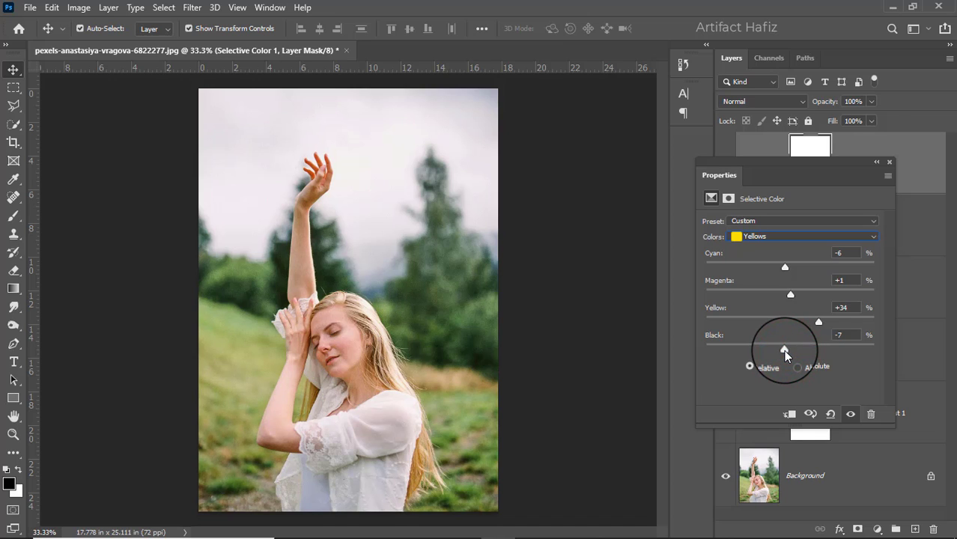
click(889, 162)
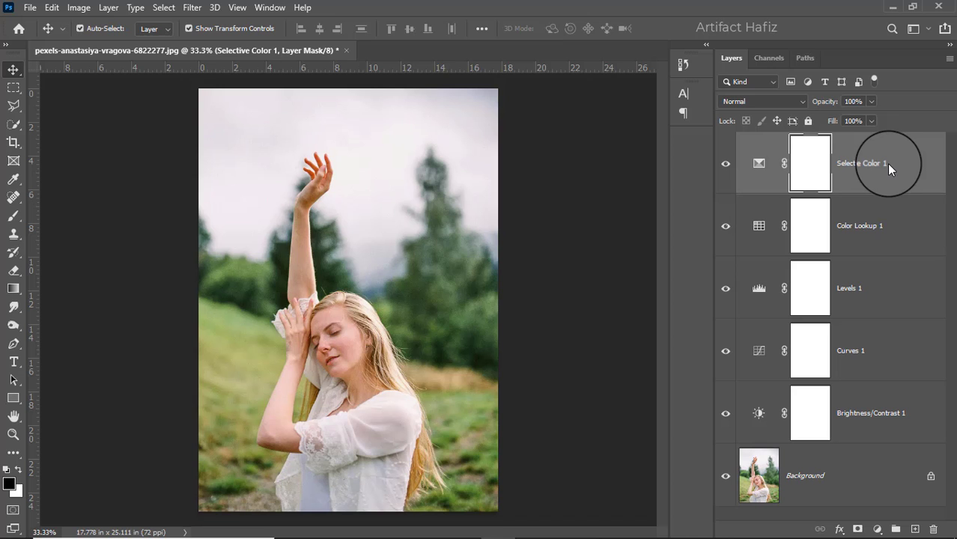
- Stamp all visible layers into a new top layer and convert it for Smart Filters
key(ctrl+alt+shift+e)
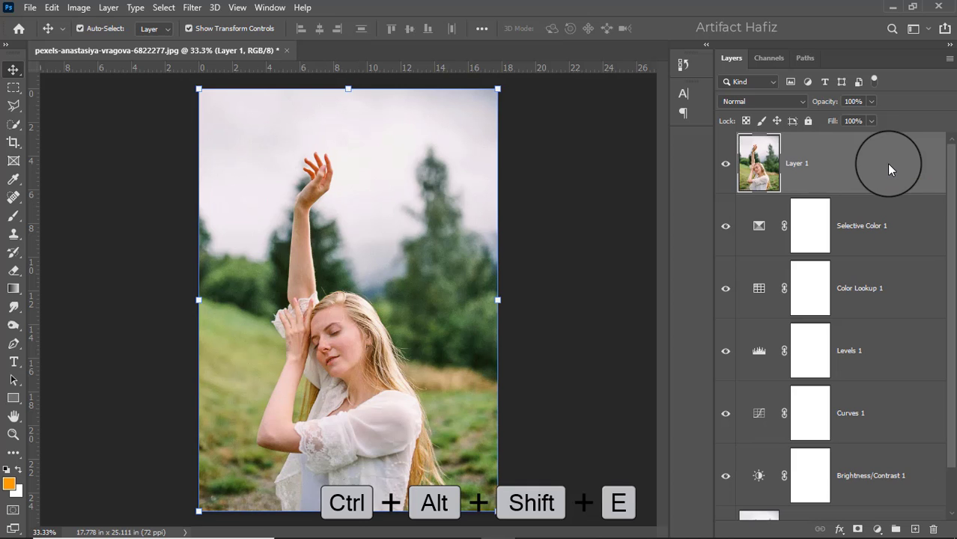
click(191, 9)
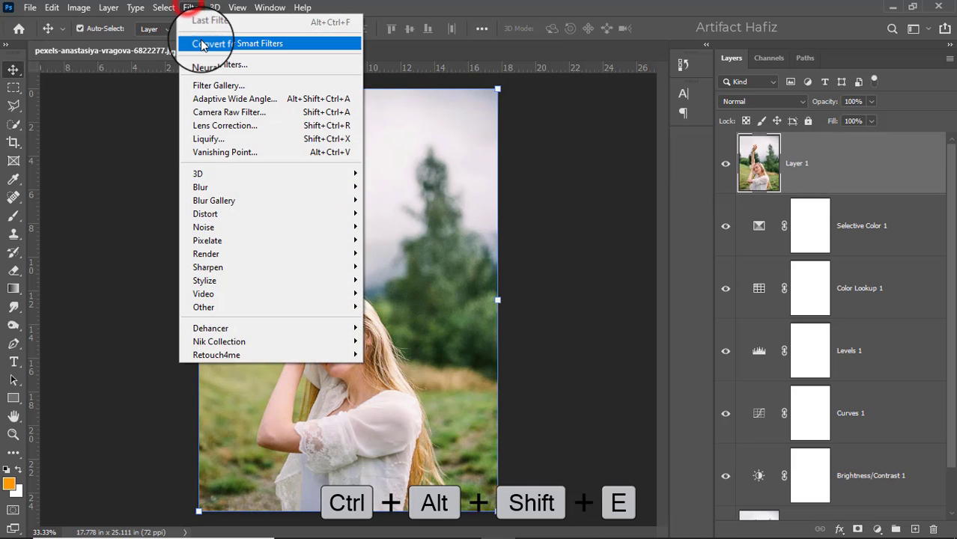
click(225, 42)
- Open the Camera Raw Filter on the merged layer and set Exposure -0.10, Contrast -3, Highlights -64, Shadows +10, Whites +54 and Blacks +13
click(193, 9)
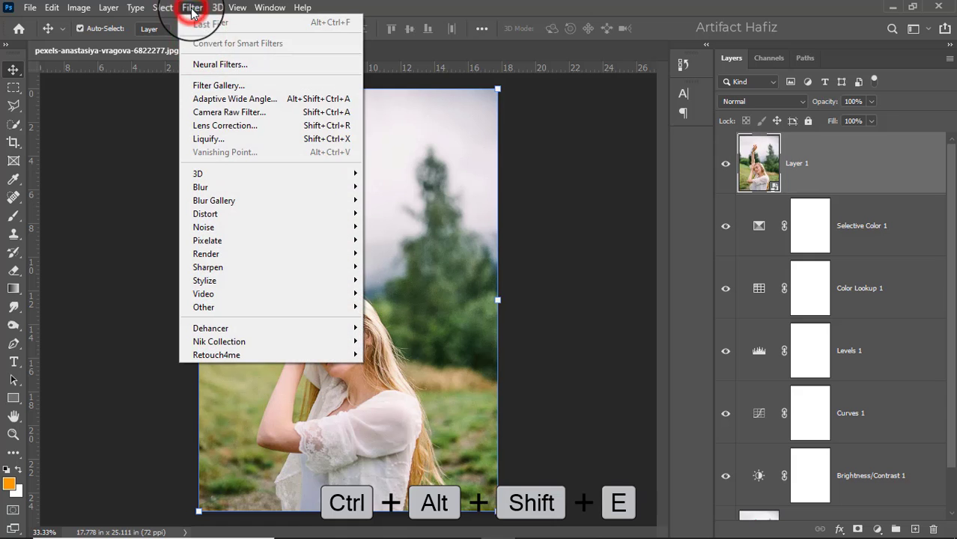
click(219, 112)
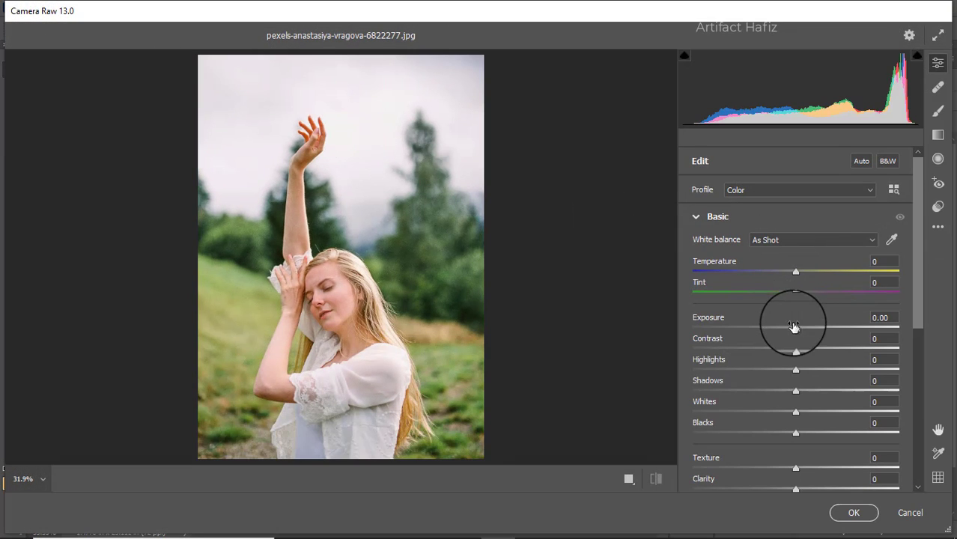
drag(796, 327, 731, 374)
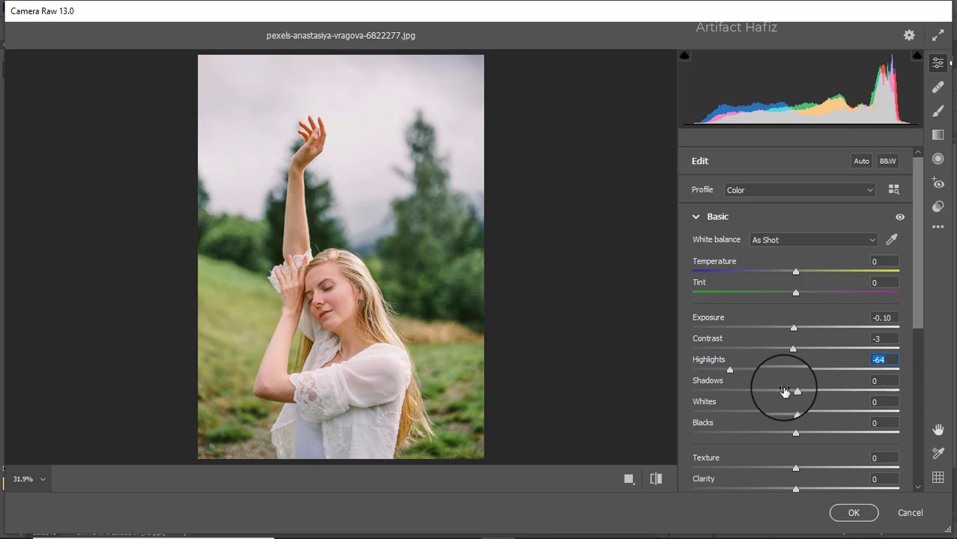
drag(796, 390, 853, 413)
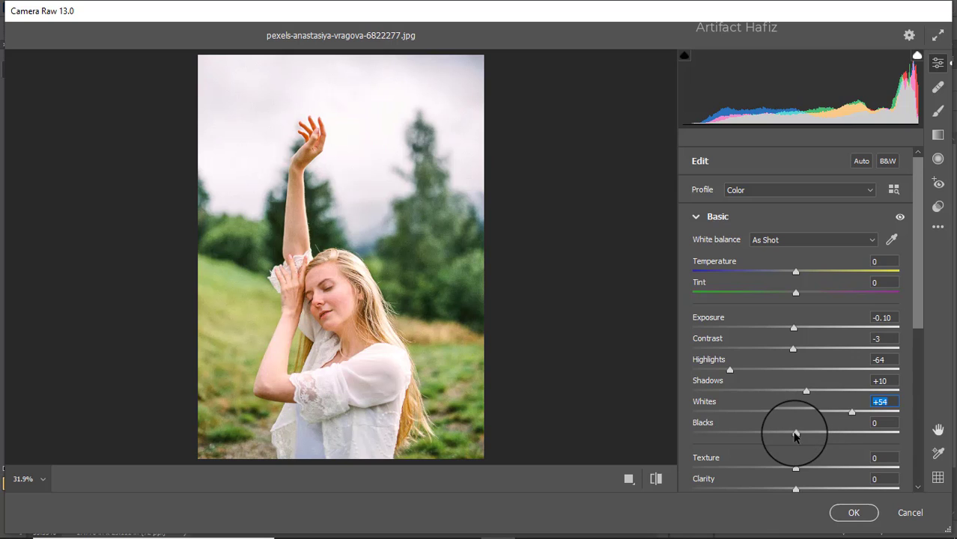
mouse_move(795, 435)
mouse_down()
mouse_move(830, 434)
mouse_move(810, 438)
mouse_up()
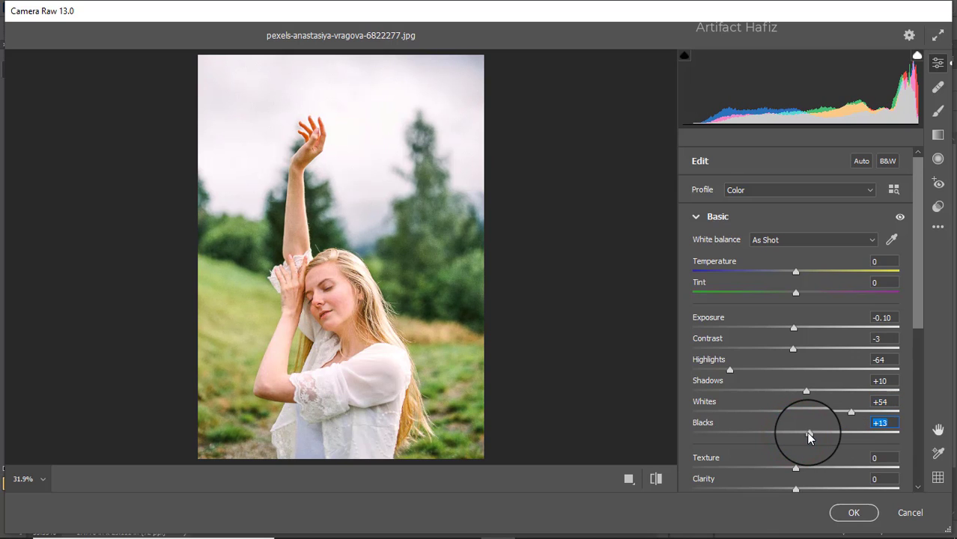
- Set Texture to -3, Clarity to +5 and Dehaze to +10, and lower Exposure to -0.35
scroll(787, 390, down, 3)
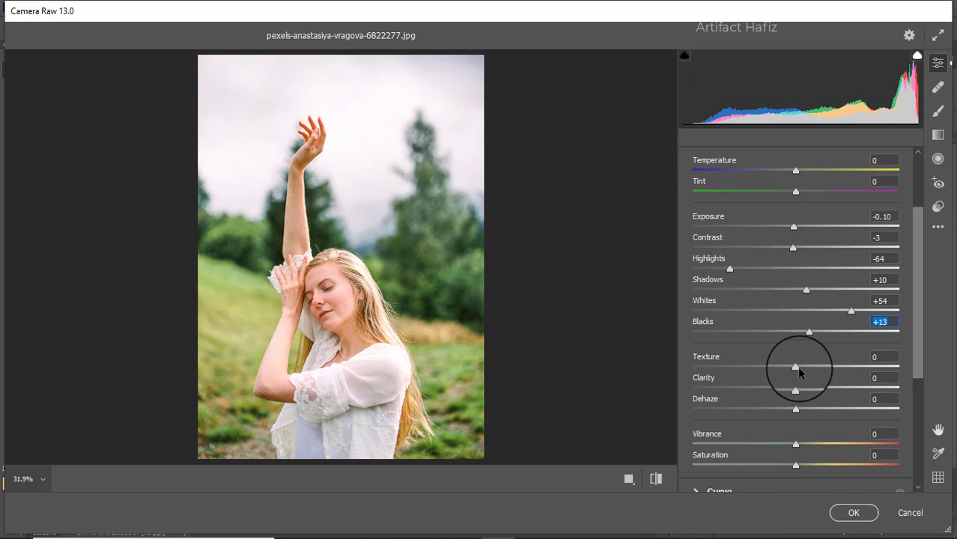
drag(798, 368, 808, 416)
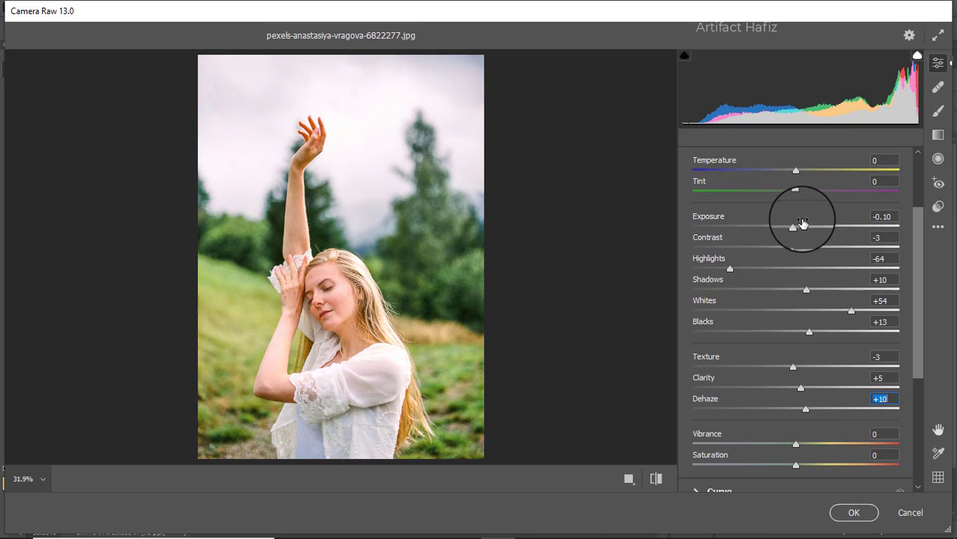
drag(794, 226, 789, 229)
scroll(801, 300, down, 2)
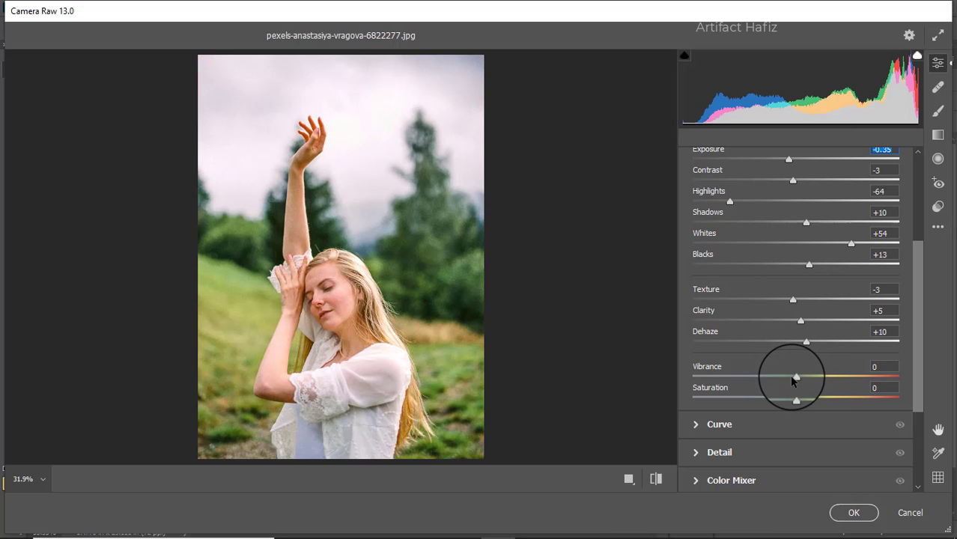
- Set Vibrance to +50 and Saturation to -10
drag(796, 379, 849, 377)
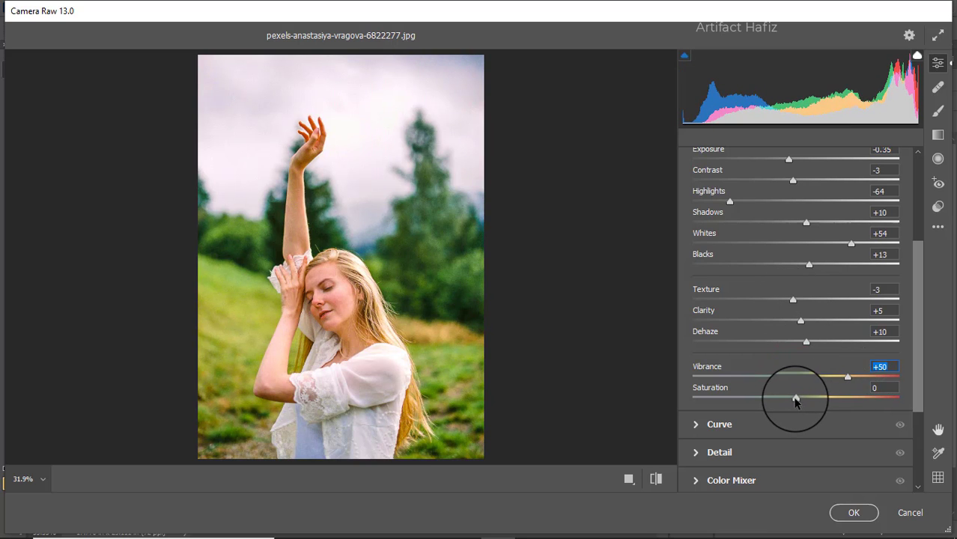
drag(795, 398, 787, 401)
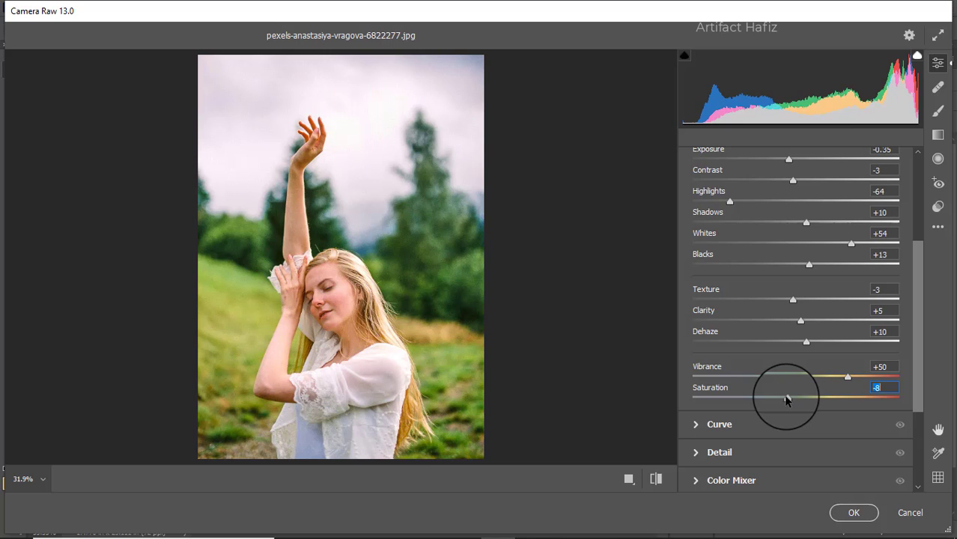
- On the Blue point curve, slightly raise the black point and add a shadow point and a highlight point at Input 187, Output 194
click(715, 424)
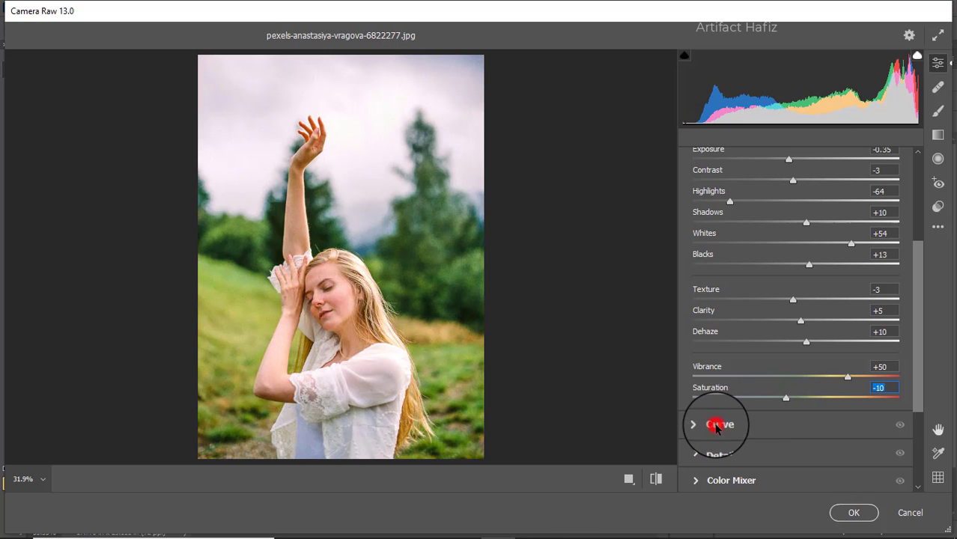
click(824, 220)
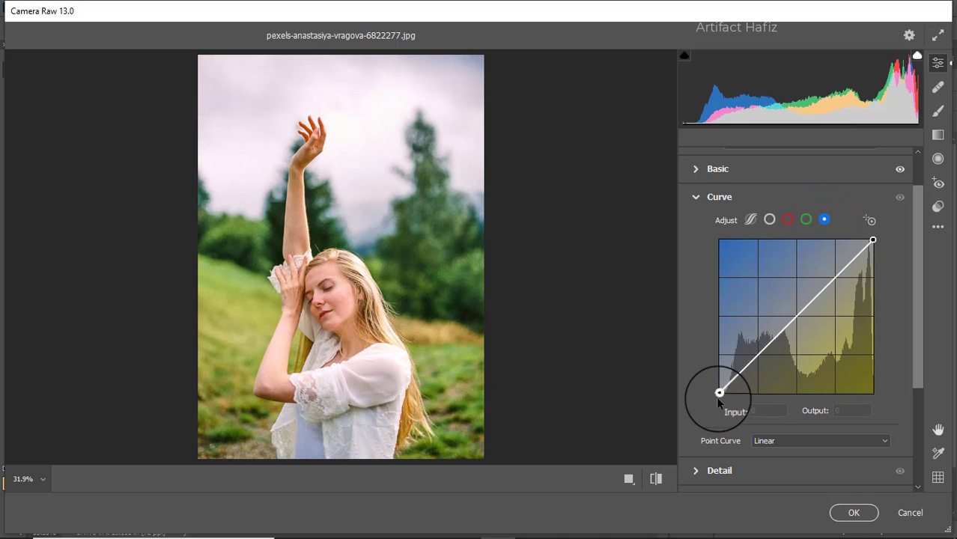
click(718, 391)
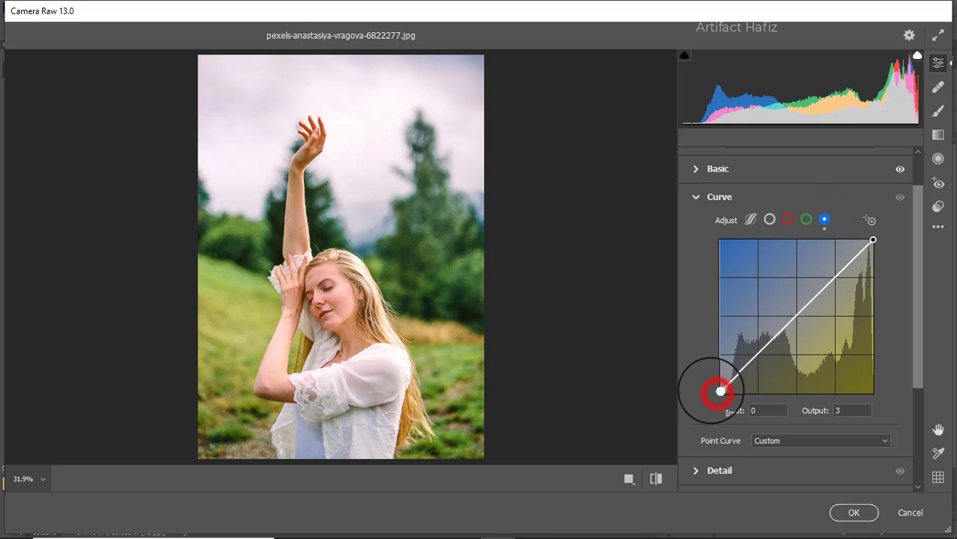
click(757, 353)
click(833, 276)
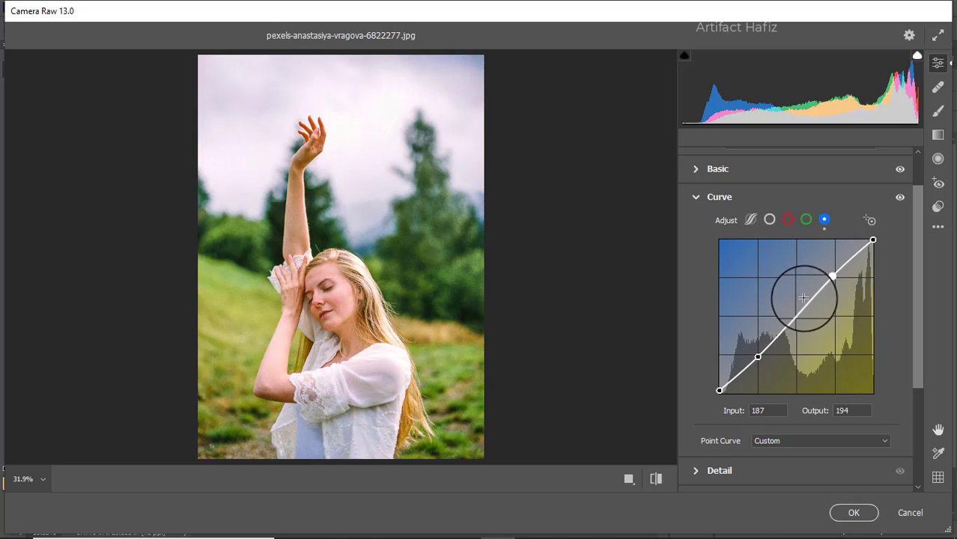
- In the Detail settings, set Sharpening to 8, Noise Reduction to 11 and Color Noise Reduction to 20
scroll(746, 348, down, 3)
click(752, 339)
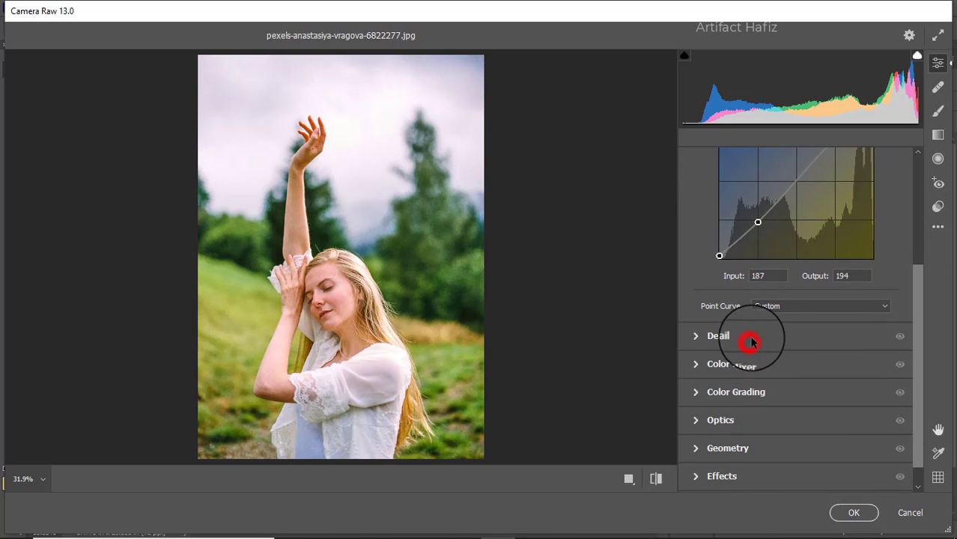
drag(693, 307, 715, 343)
drag(715, 306, 704, 307)
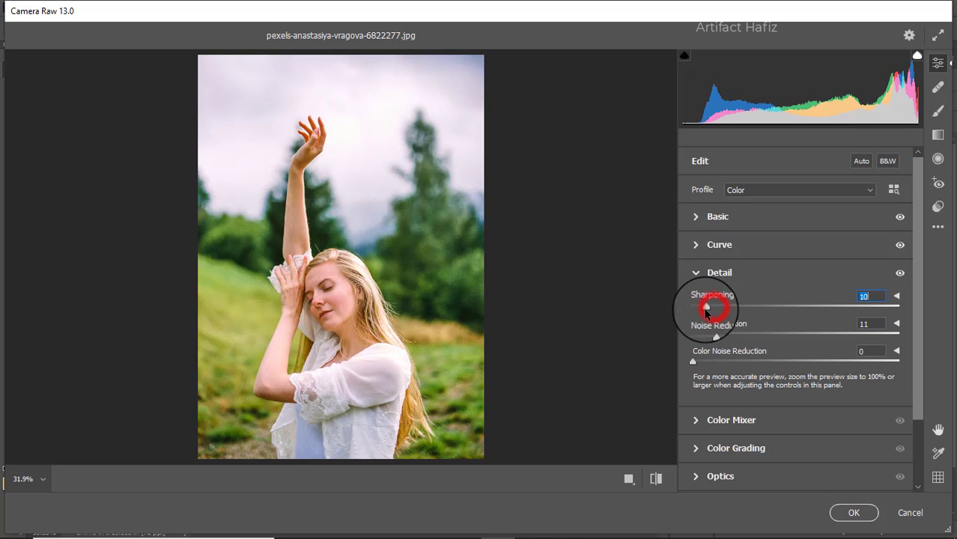
drag(695, 362, 733, 366)
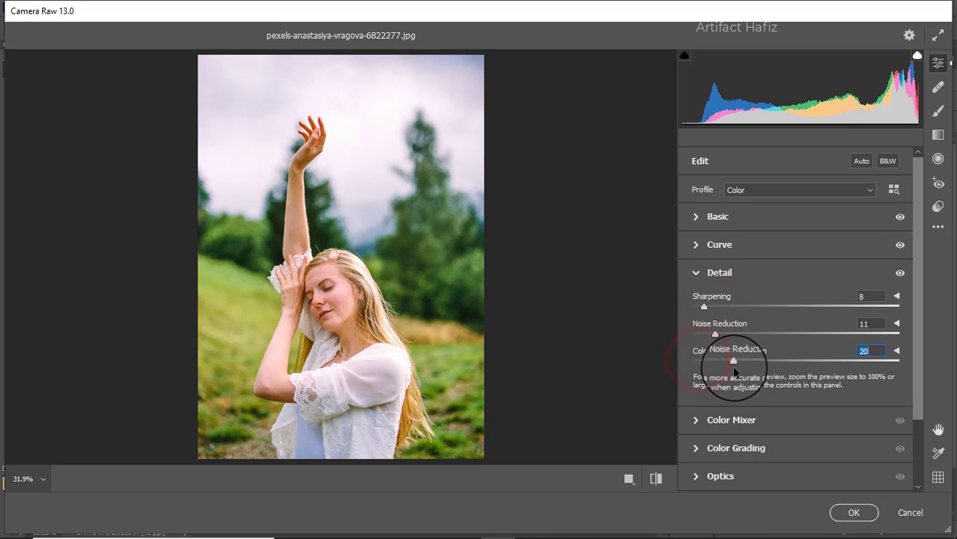
- In the Color Mixer, set the saturation of Reds to +5, Oranges to +51, Yellows to -17 and Greens to -95
click(723, 422)
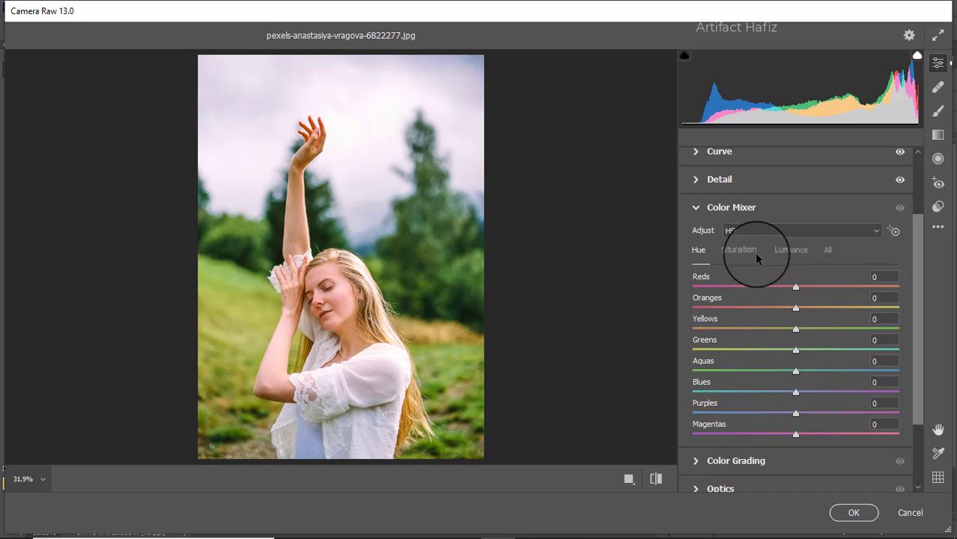
click(742, 248)
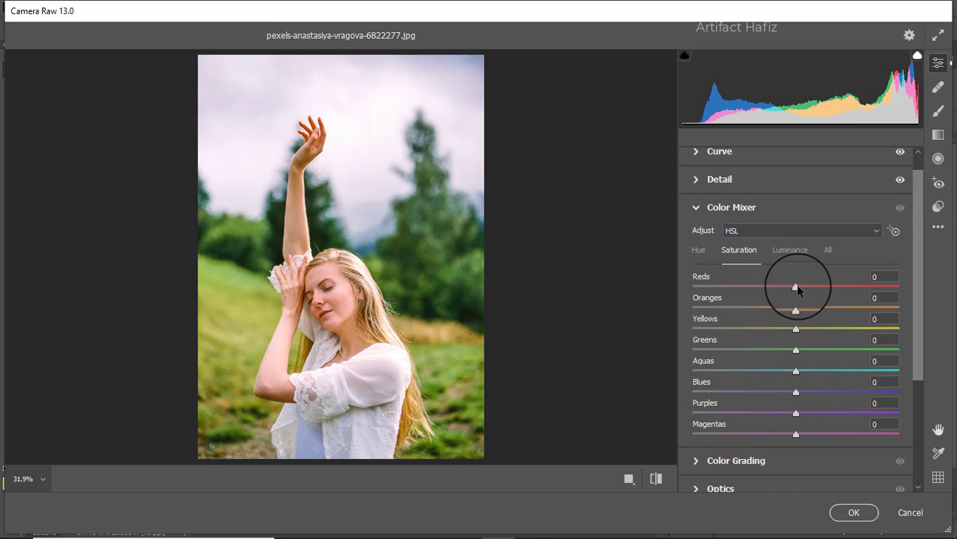
click(744, 250)
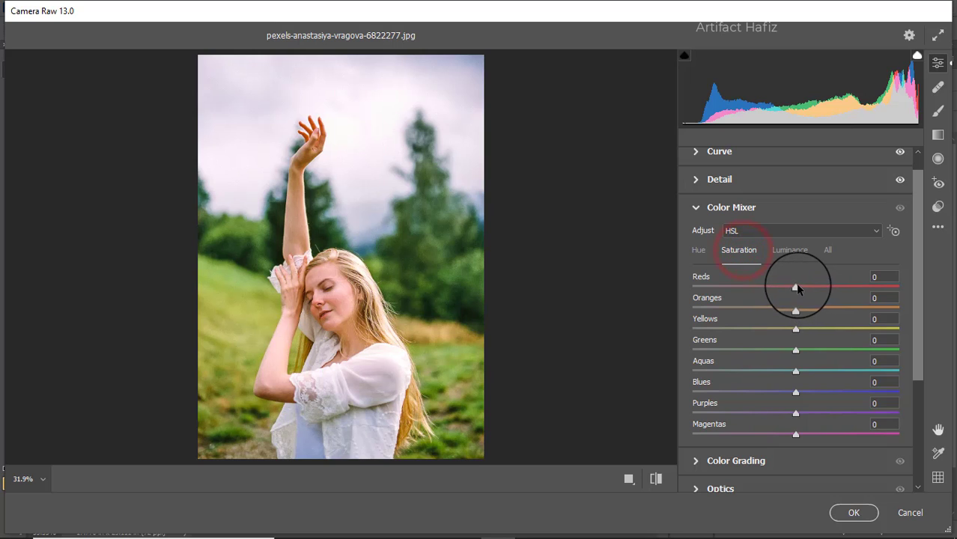
drag(797, 288, 879, 313)
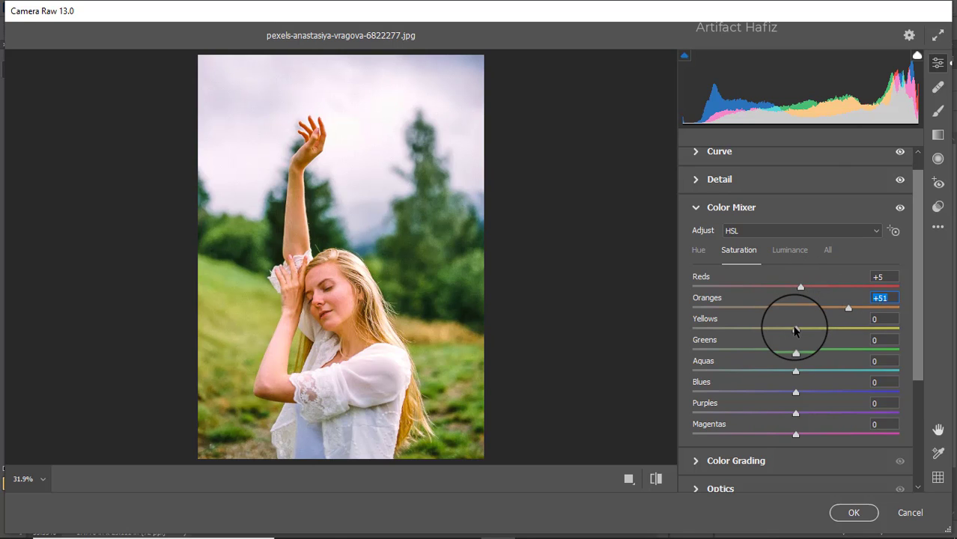
drag(795, 327, 711, 331)
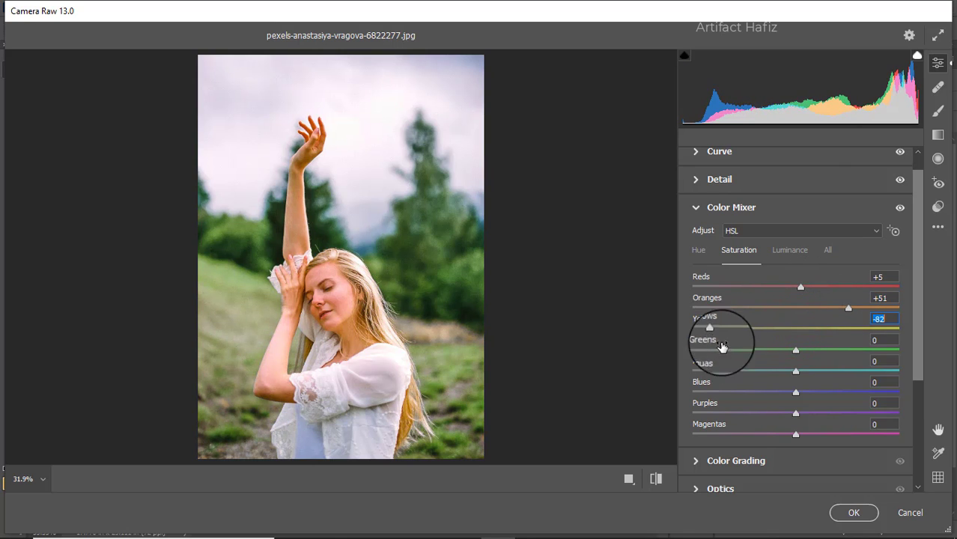
drag(795, 350, 777, 333)
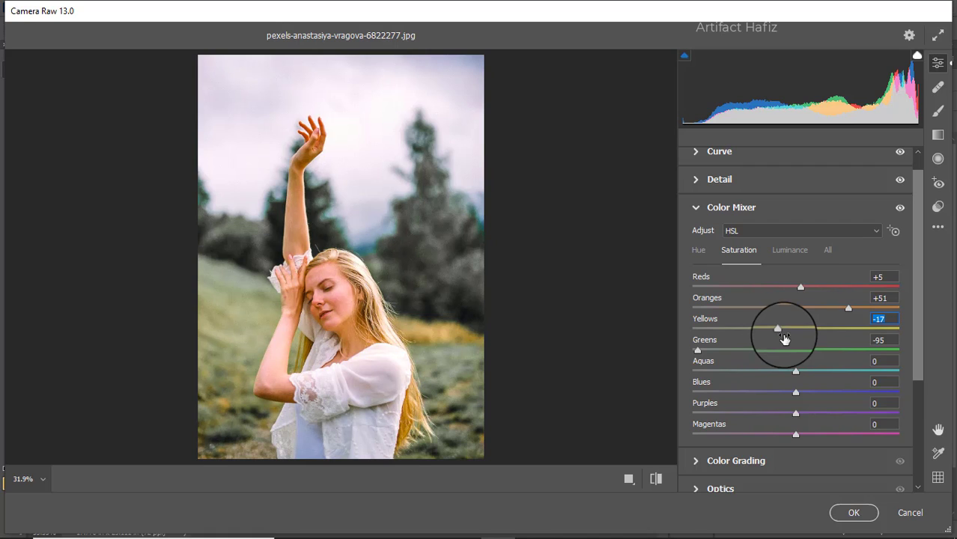
- Set the saturation of Oranges to +14, Aquas to +11 and Blues to +18
drag(810, 311, 820, 313)
drag(790, 310, 808, 314)
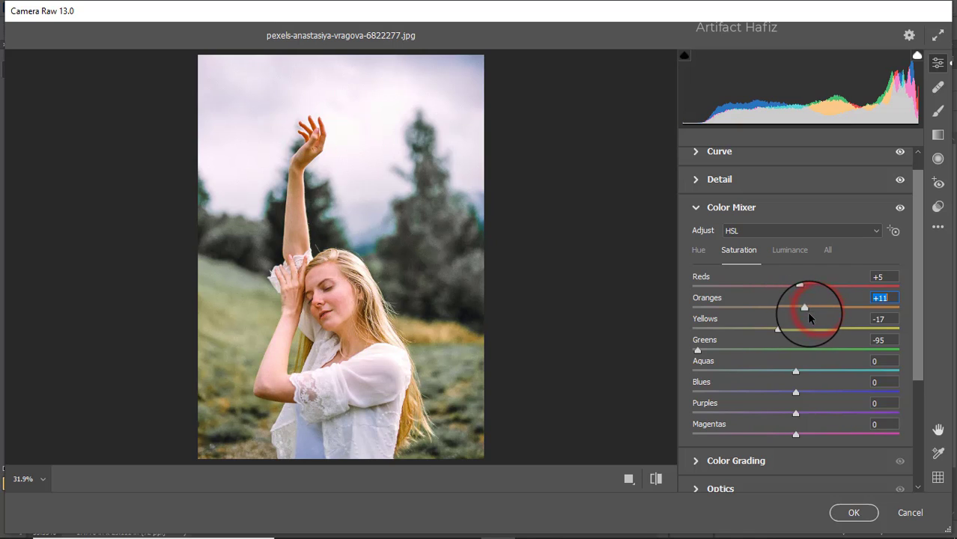
drag(795, 370, 817, 400)
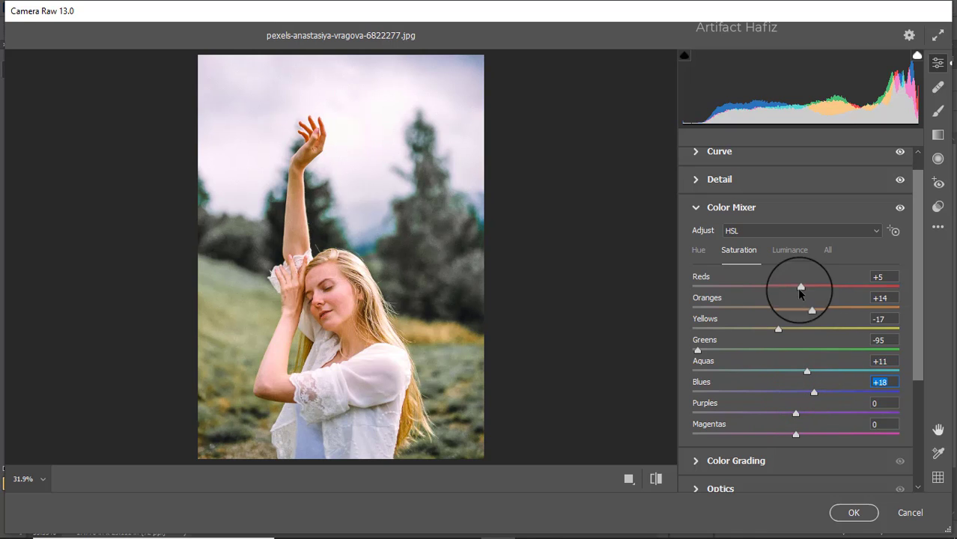
- Adjust the Oranges luminance in the Color Mixer and set the hue of Aquas to -18 and Blues to -73
click(792, 258)
drag(795, 308, 777, 372)
click(697, 255)
drag(795, 393, 722, 393)
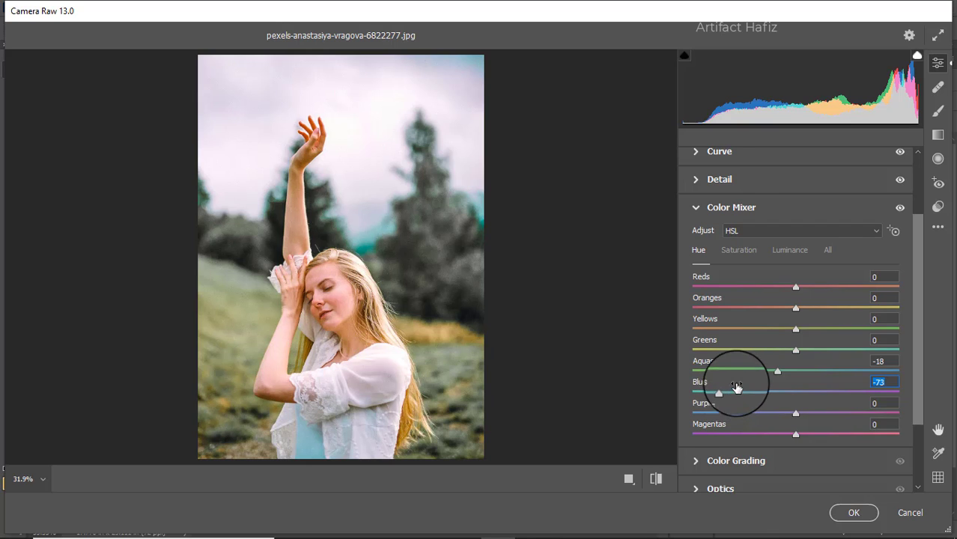
- In Color Grading, tint Shadows and Highlights with hue 95, saturation 13, and Midtones with hue 19, saturation 15
scroll(739, 419, down, 1)
click(734, 428)
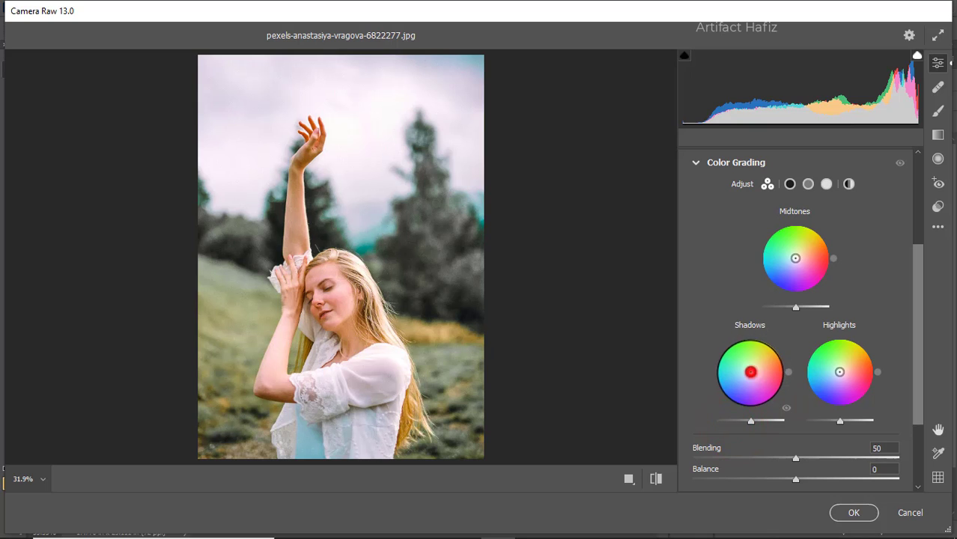
drag(751, 372, 744, 313)
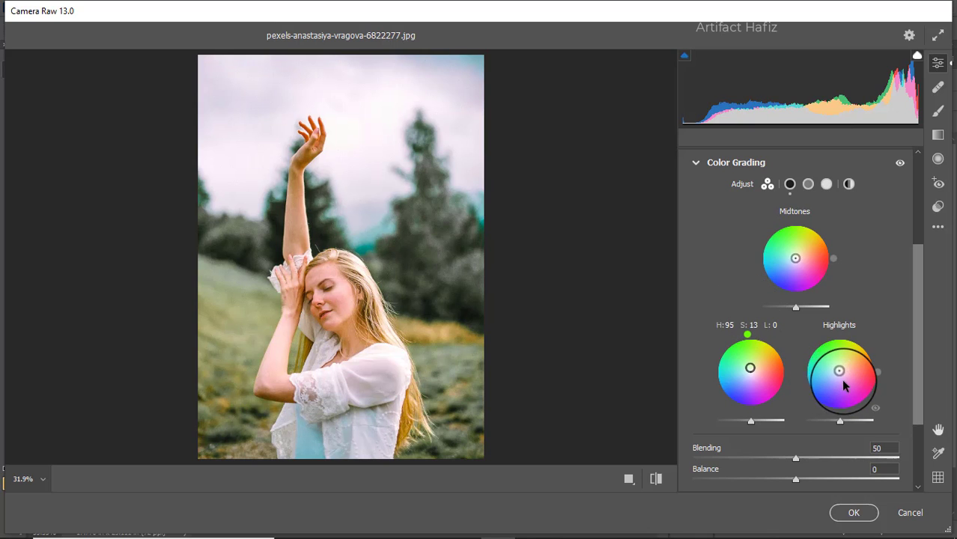
drag(840, 371, 836, 321)
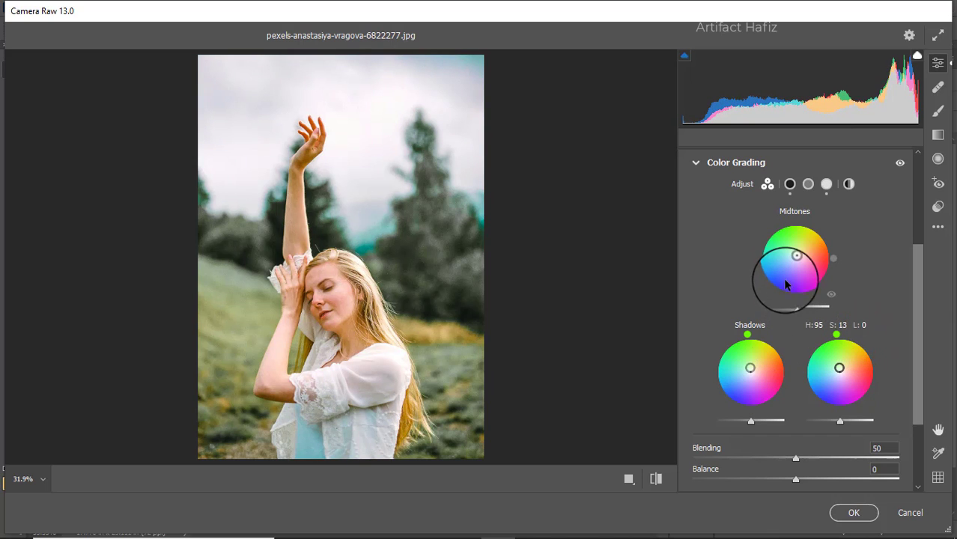
drag(796, 255, 868, 238)
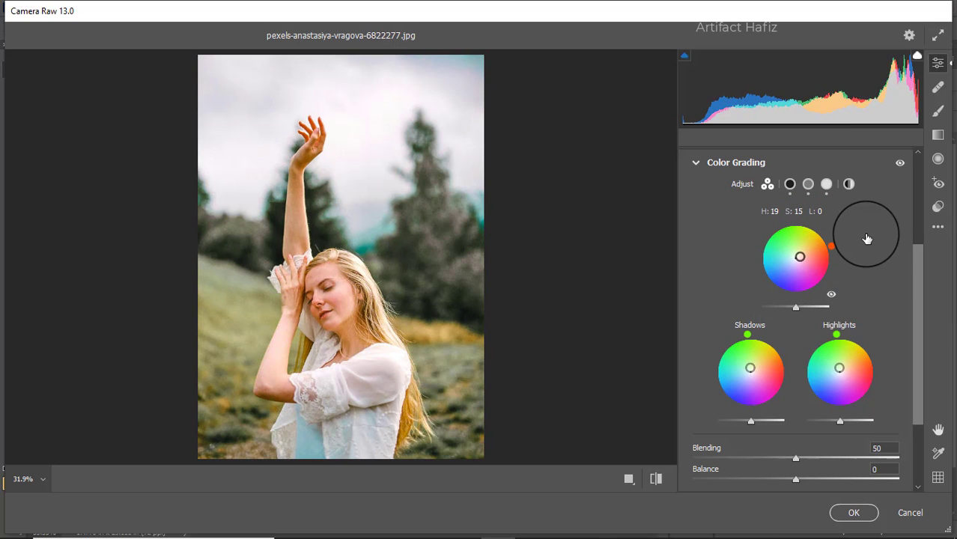
- Add a slight dark vignette through the Vignetting effect
scroll(809, 274, down, 3)
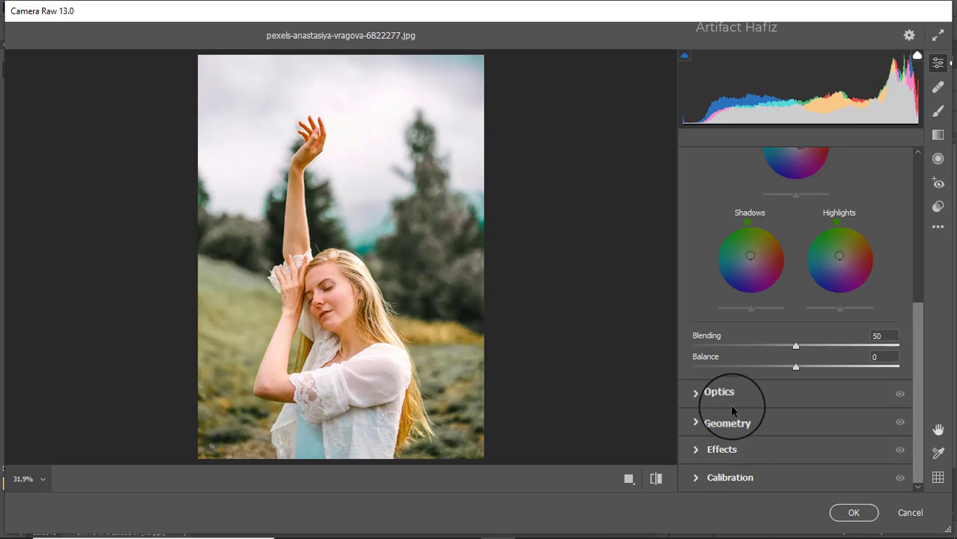
click(721, 450)
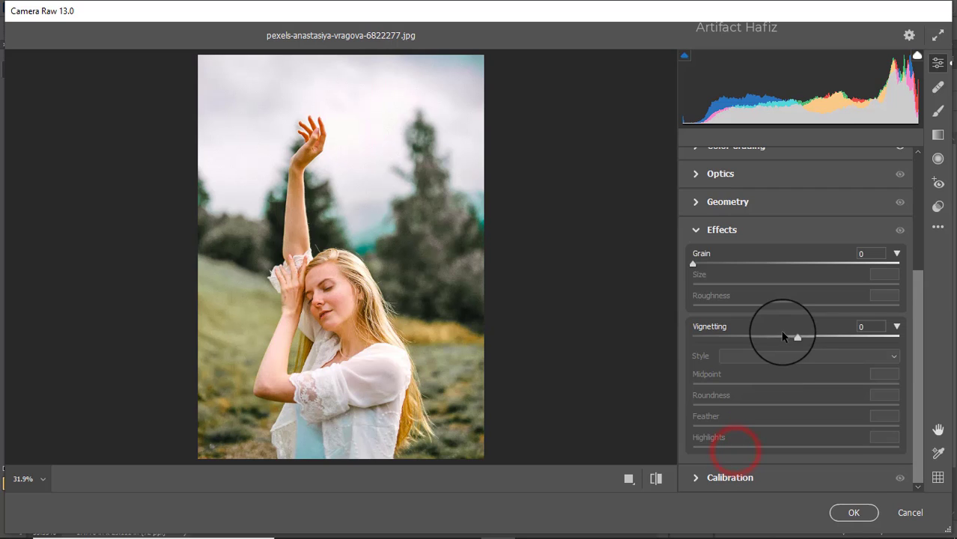
drag(794, 338, 792, 338)
- In Calibration, set the primary saturations to Green +55, Red -22 and Blue -10
click(718, 476)
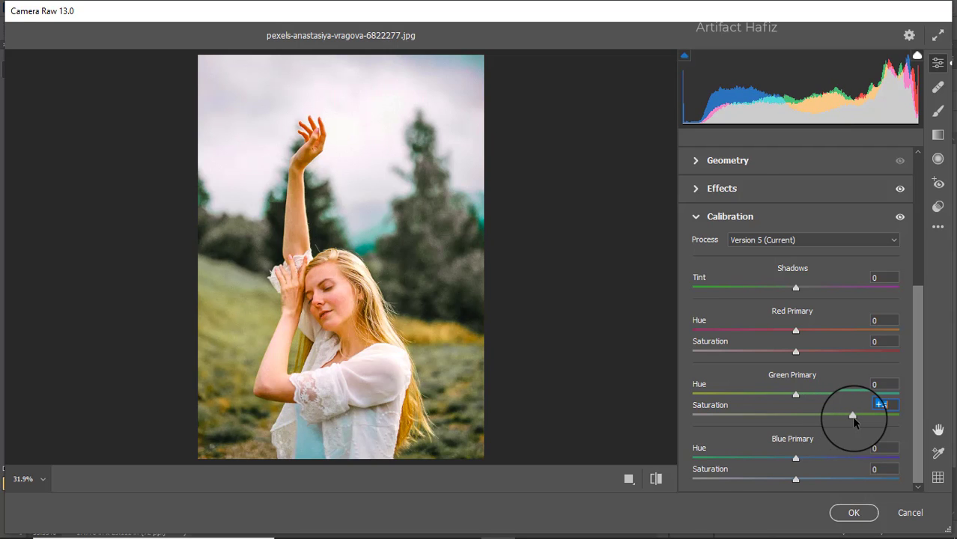
drag(795, 350, 778, 352)
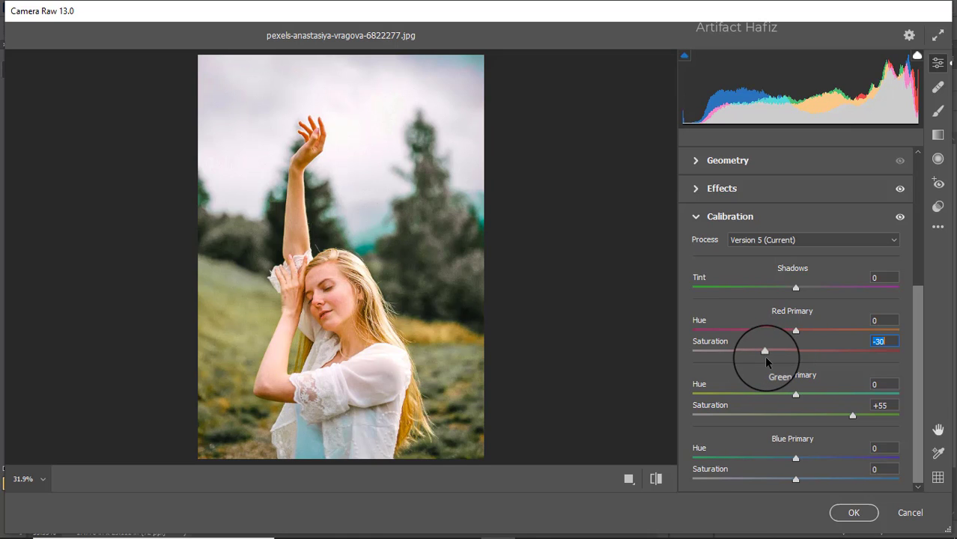
drag(765, 357, 779, 358)
drag(796, 479, 783, 480)
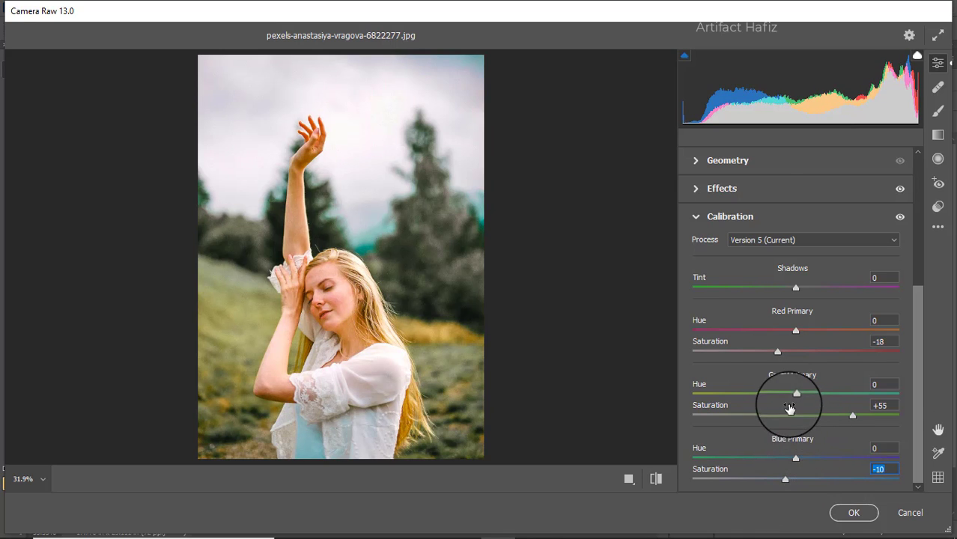
drag(779, 355, 775, 352)
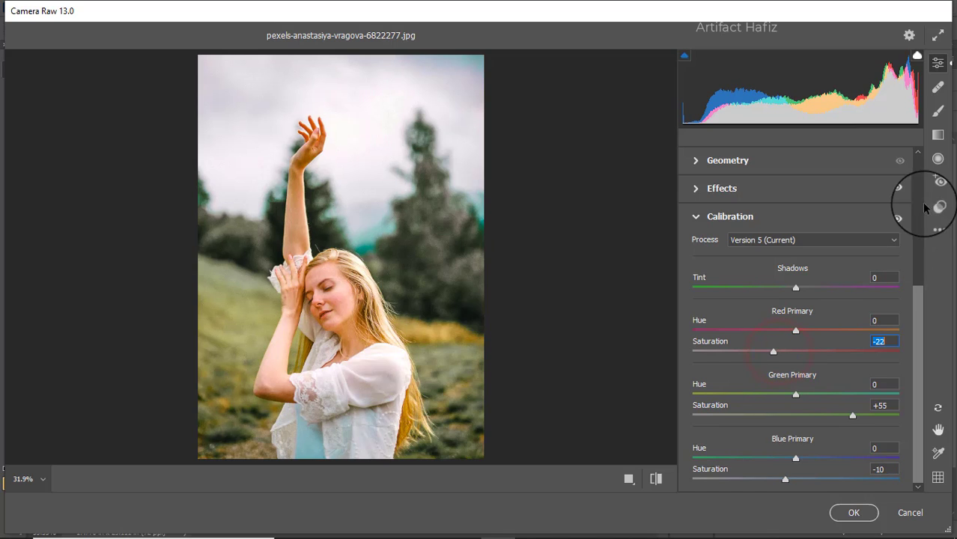
- Add a Graduated Filter with Exposure -1.05 running from the photo's lower-left corner to the lower part of the woman's blouse
click(938, 137)
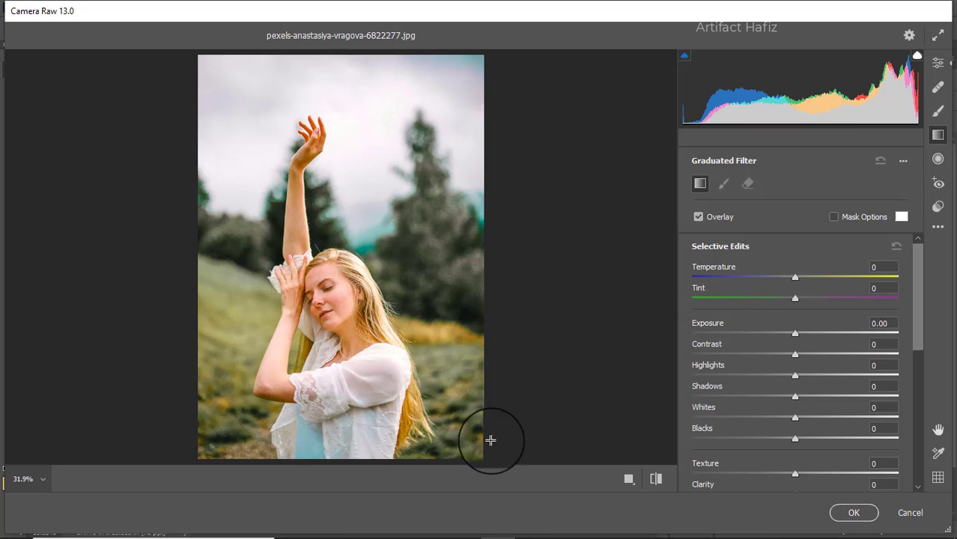
drag(796, 332, 776, 337)
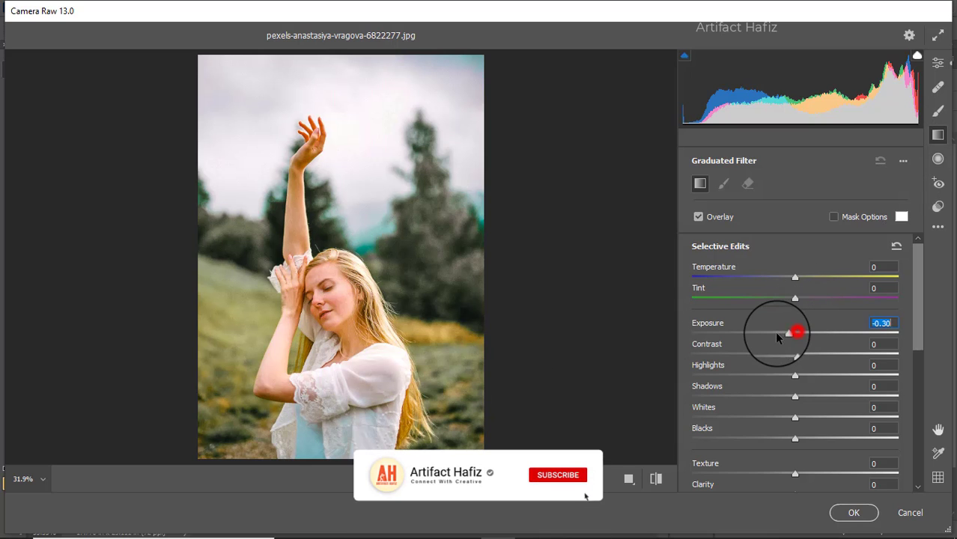
drag(448, 444, 498, 358)
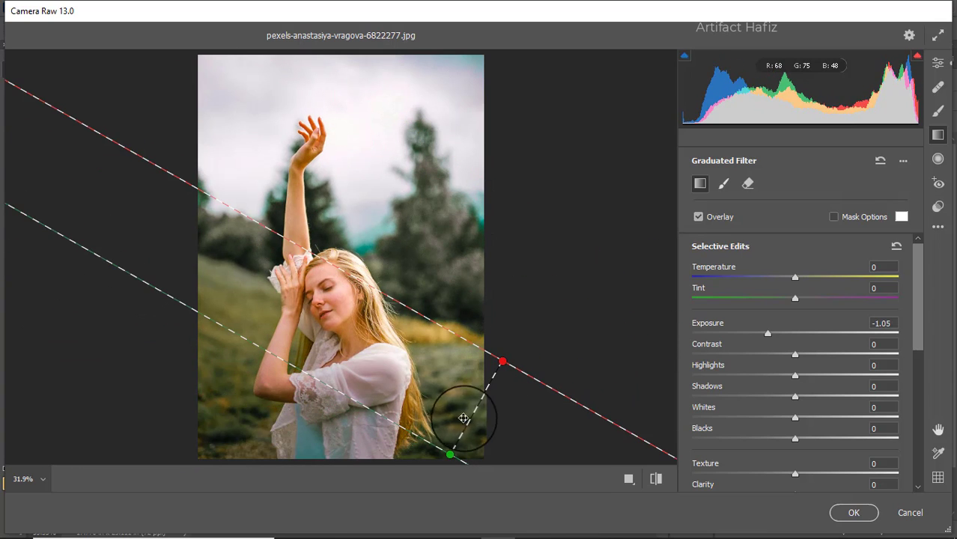
drag(449, 455, 223, 466)
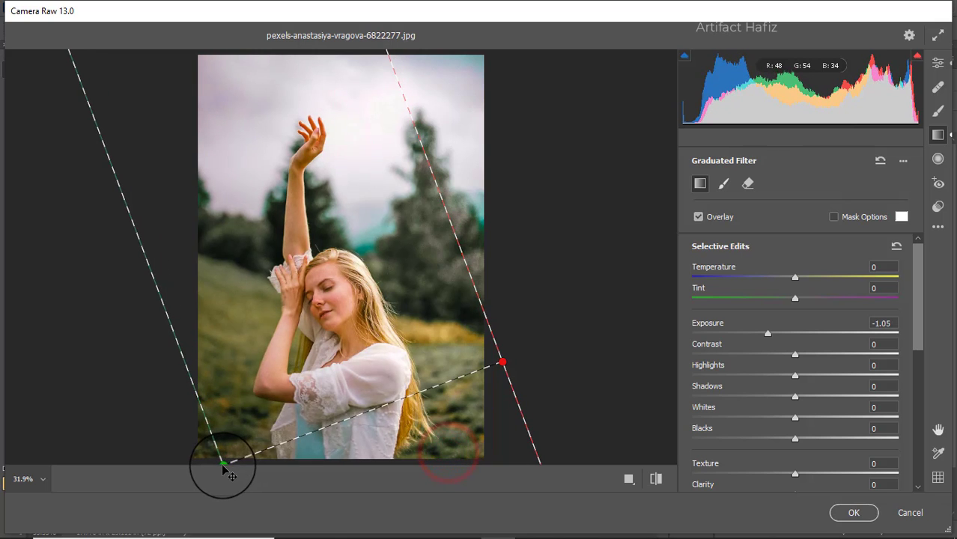
drag(502, 366, 345, 342)
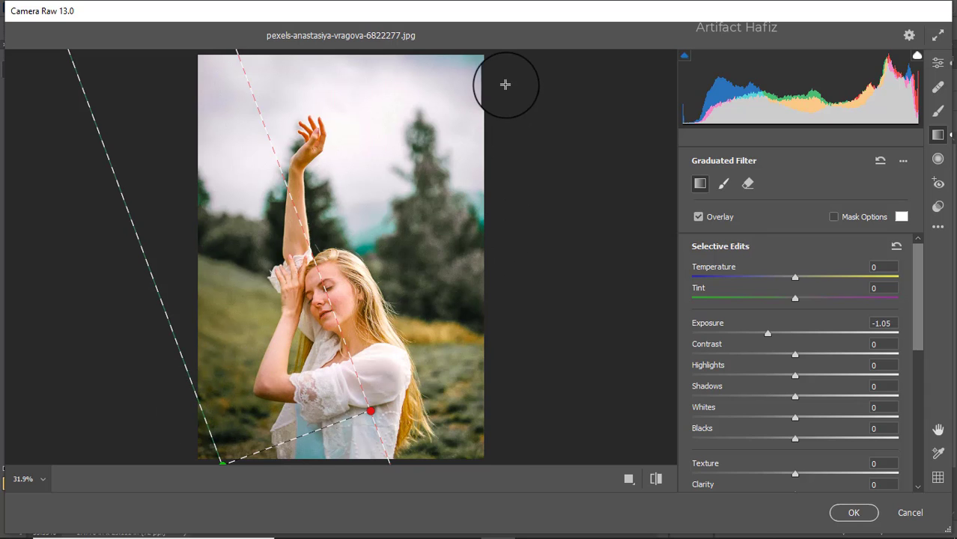
- Add a second Graduated Filter from the photo's upper-left edge to the raised forearm and set its Exposure to -0.60
drag(199, 94, 302, 215)
mouse_move(768, 334)
mouse_down()
mouse_move(821, 338)
mouse_move(752, 332)
mouse_move(778, 342)
mouse_up()
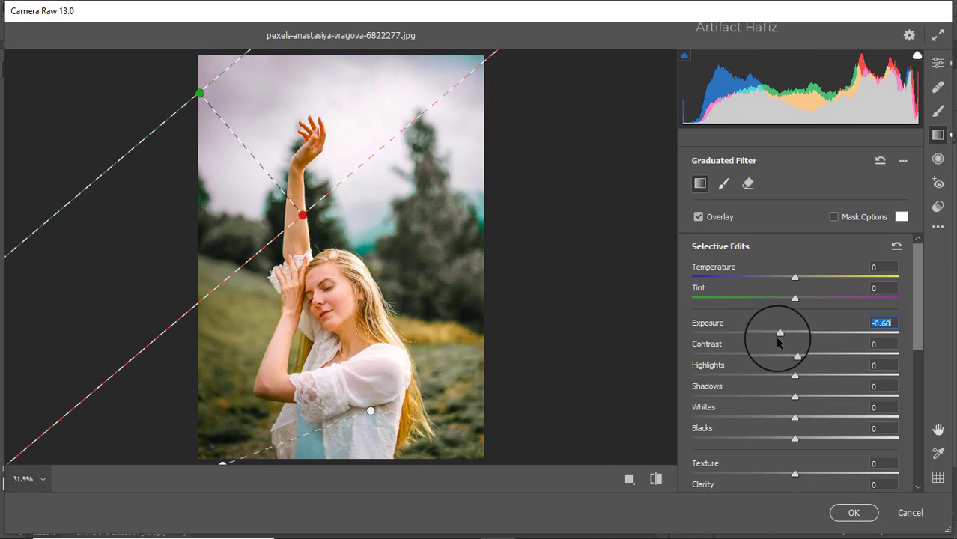
scroll(797, 414, down, 4)
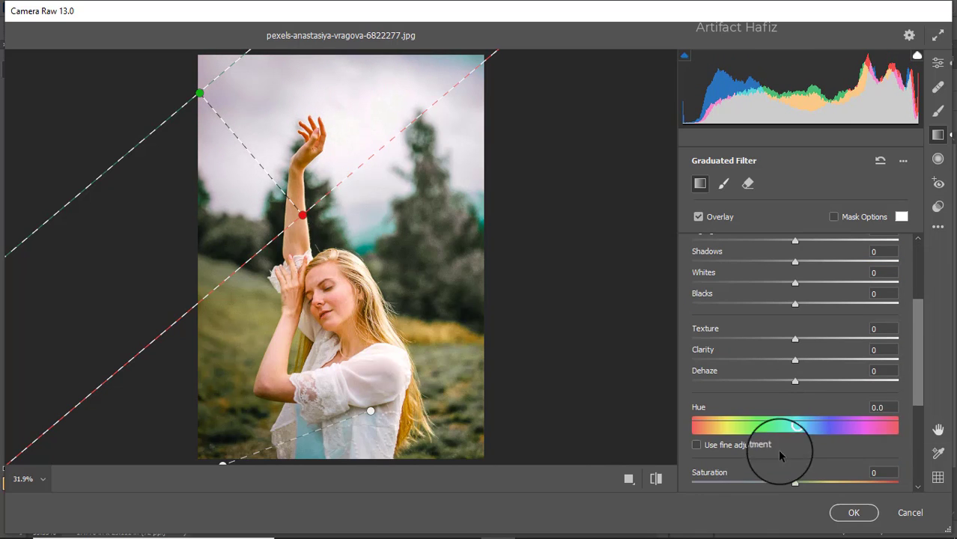
- Keep the Graduated Filter's Saturation at 0 and apply the Camera Raw Filter adjustments to the merged smart object
mouse_move(795, 483)
mouse_down()
mouse_move(893, 483)
mouse_move(796, 487)
mouse_up()
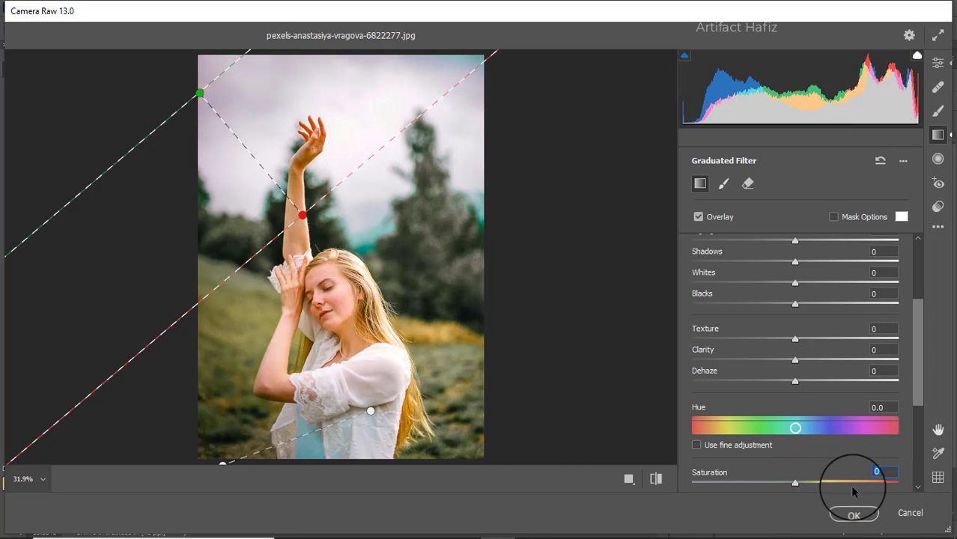
click(854, 514)
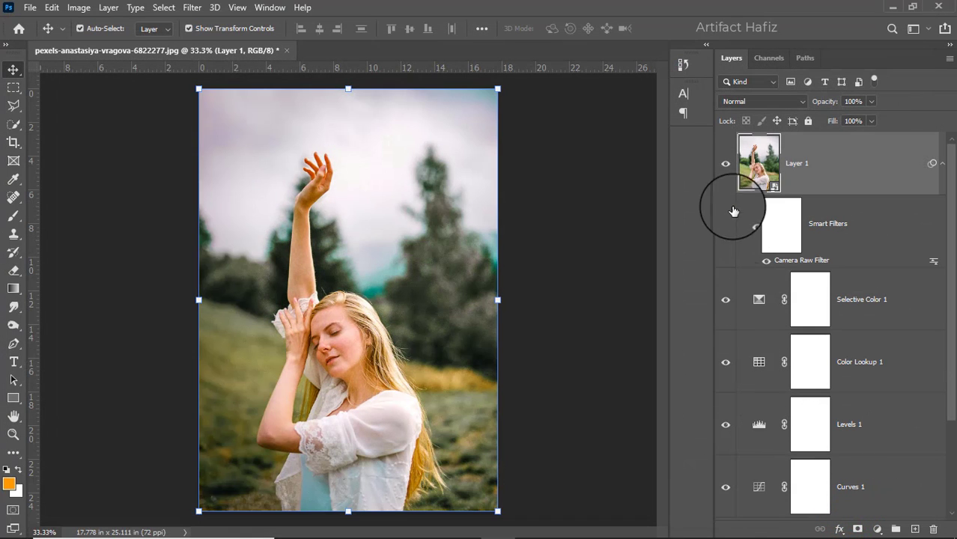
- Compare the grade before and after by toggling the visibility of Layer 1 and by repeatedly isolating the original Background layer
click(727, 164)
click(727, 164)
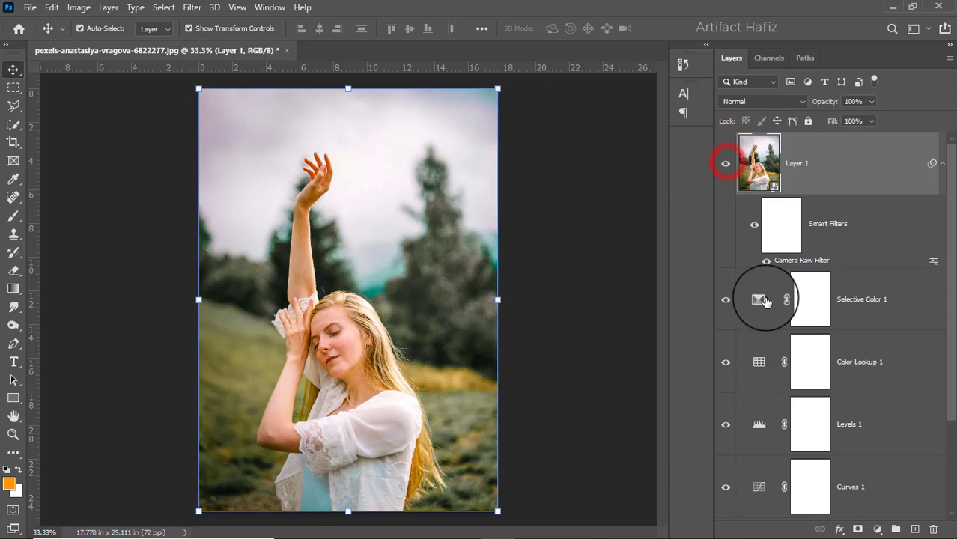
scroll(764, 314, down, 3)
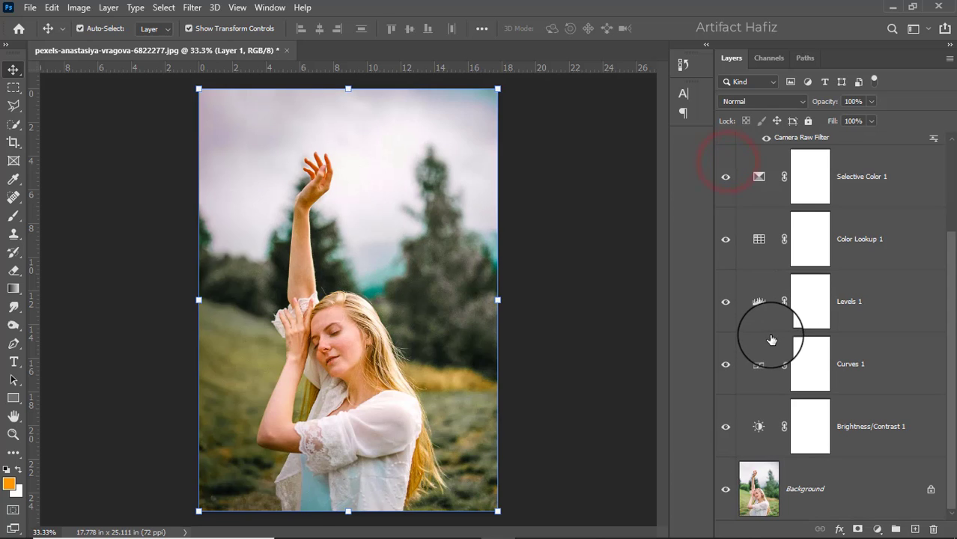
alt+click(726, 489)
alt+click(726, 489)
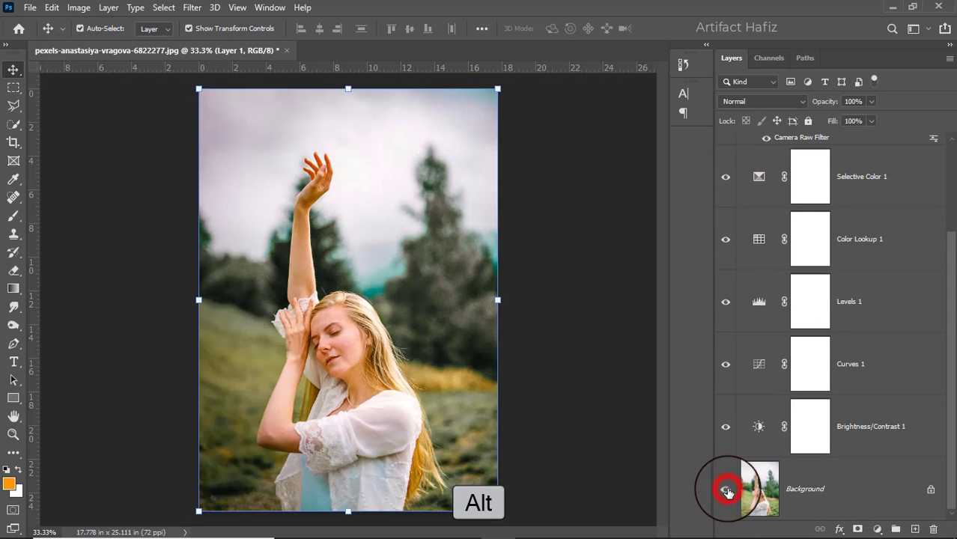
alt+click(725, 489)
alt+click(726, 489)
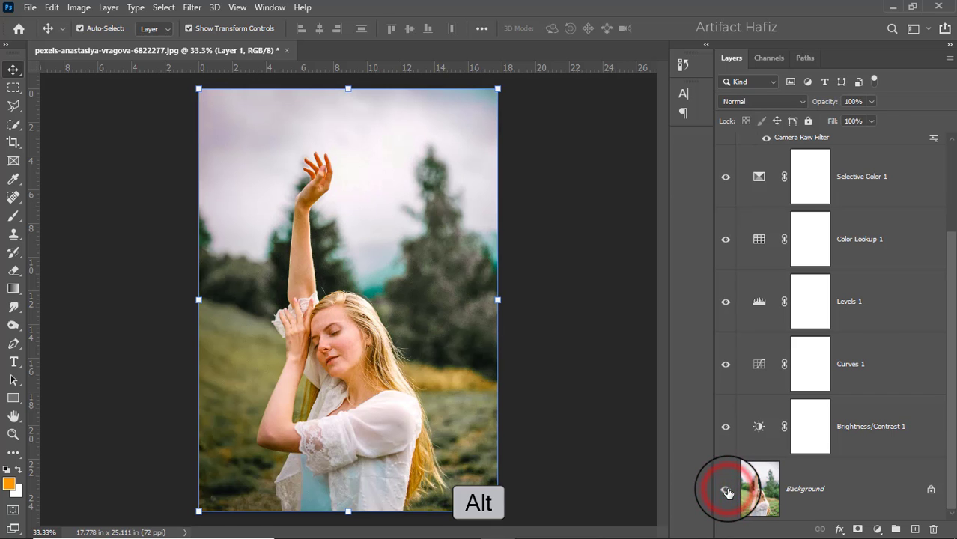